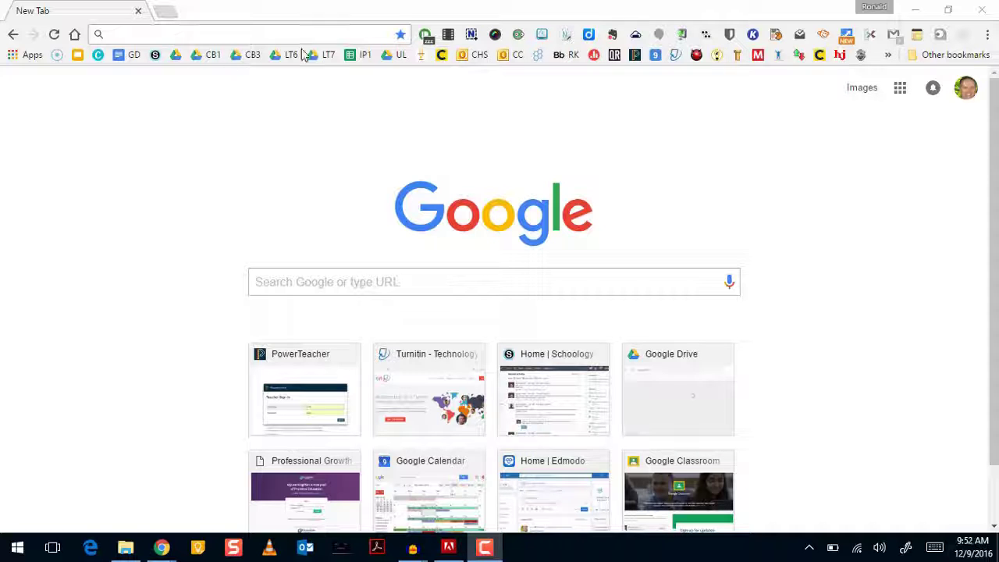
pyautogui.click(887, 55)
pyautogui.click(427, 142)
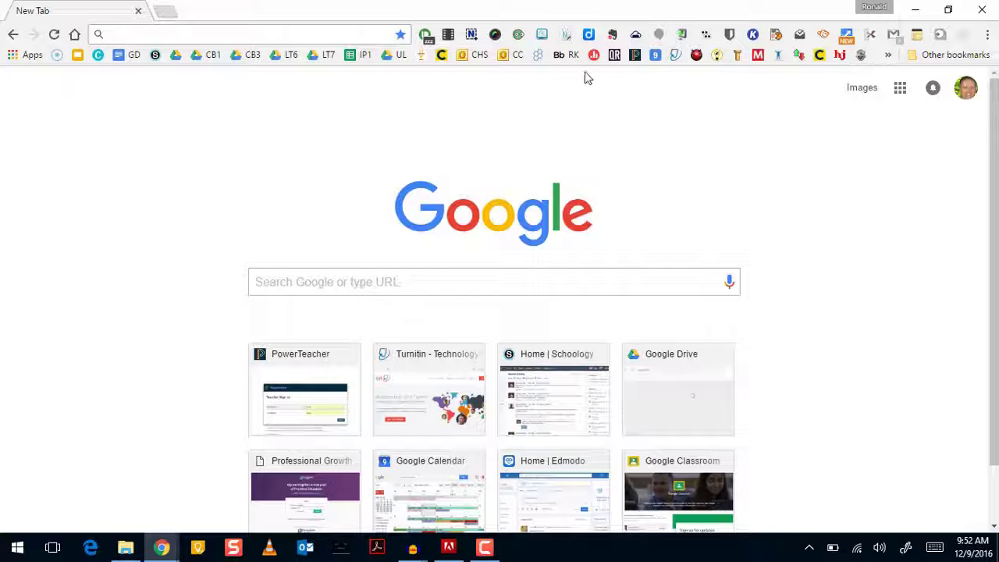
# - Search the web for "Buffalo Bills" and open the team's official website from the results
pyautogui.click(120, 34)
pyautogui.write('Buffalo Bills')
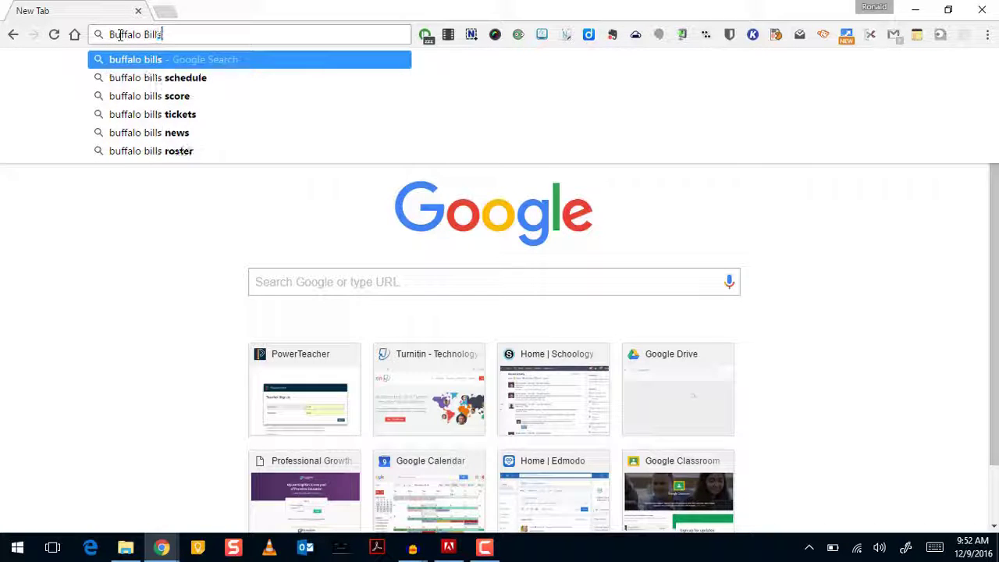
pyautogui.press('Return')
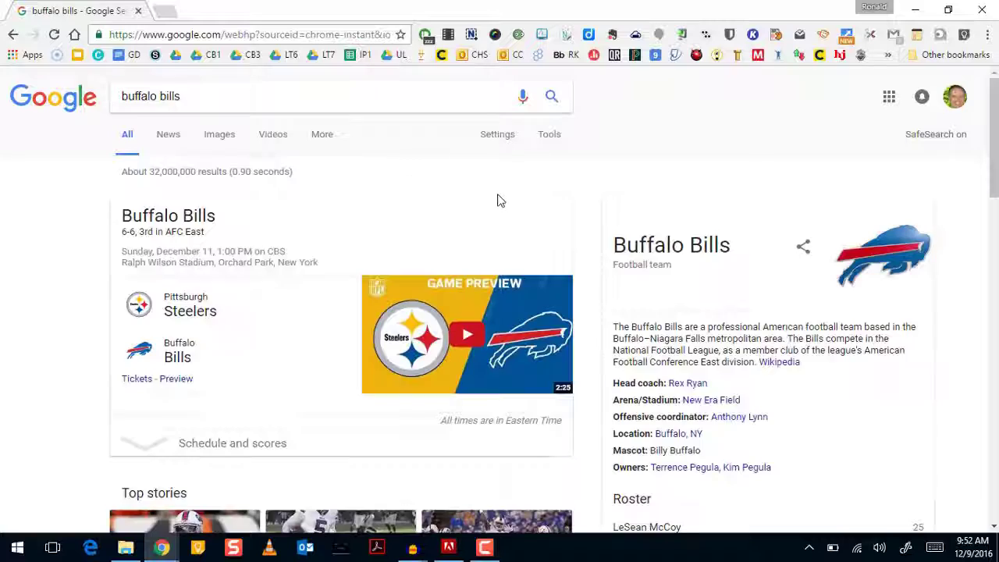
pyautogui.scroll(-3, 240, 309)
pyautogui.scroll(-3, 239, 308)
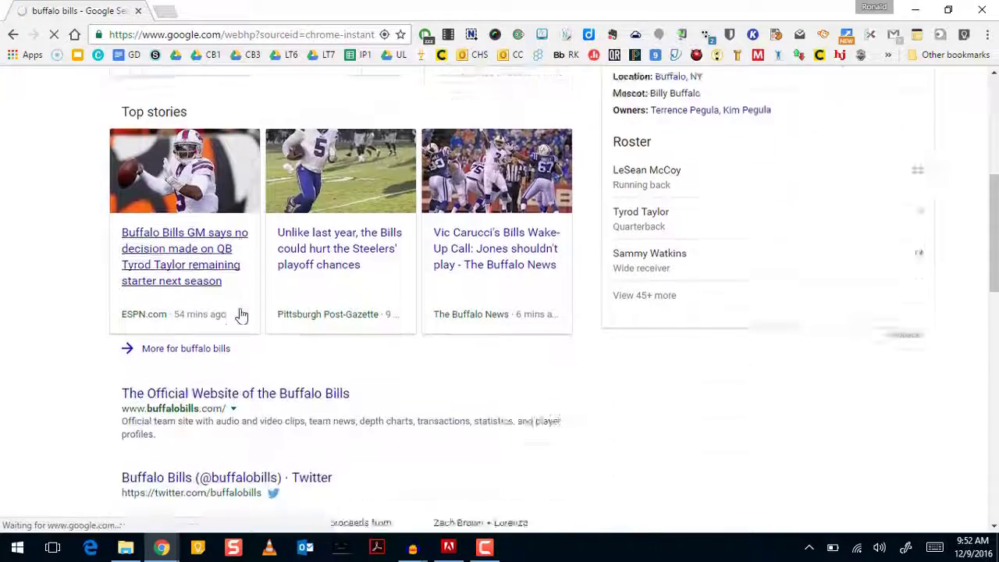
pyautogui.click(233, 320)
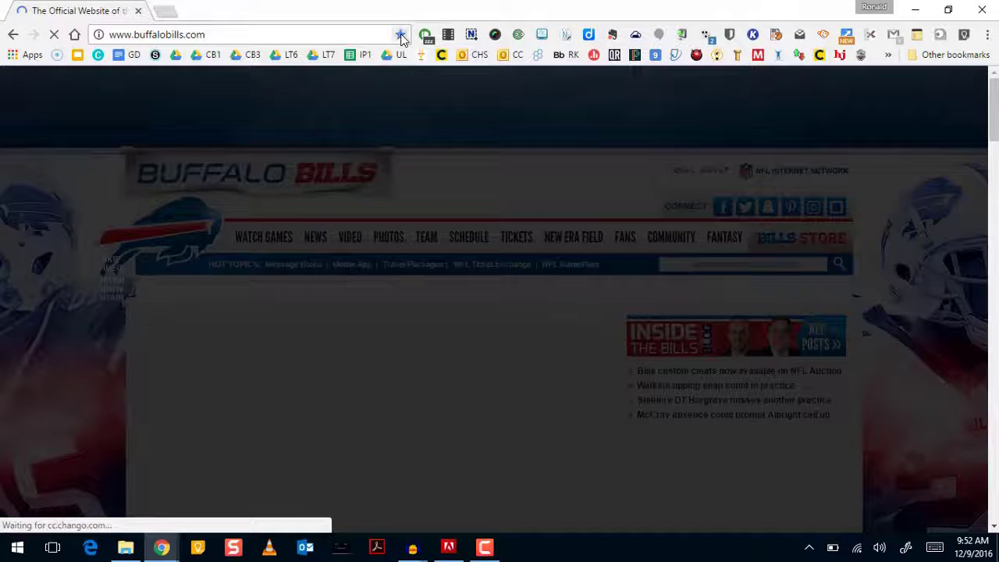
pyautogui.click(400, 34)
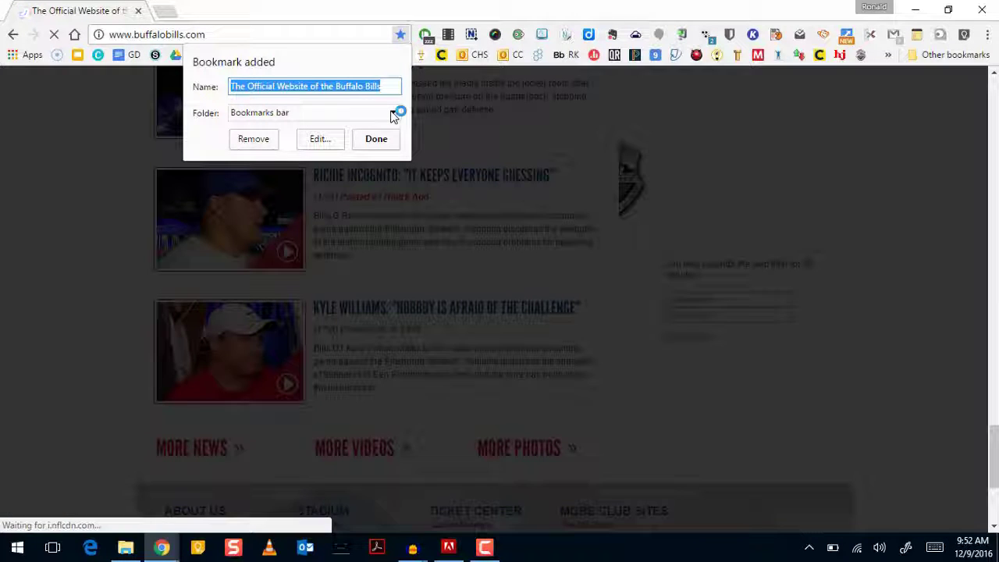
pyautogui.click(396, 113)
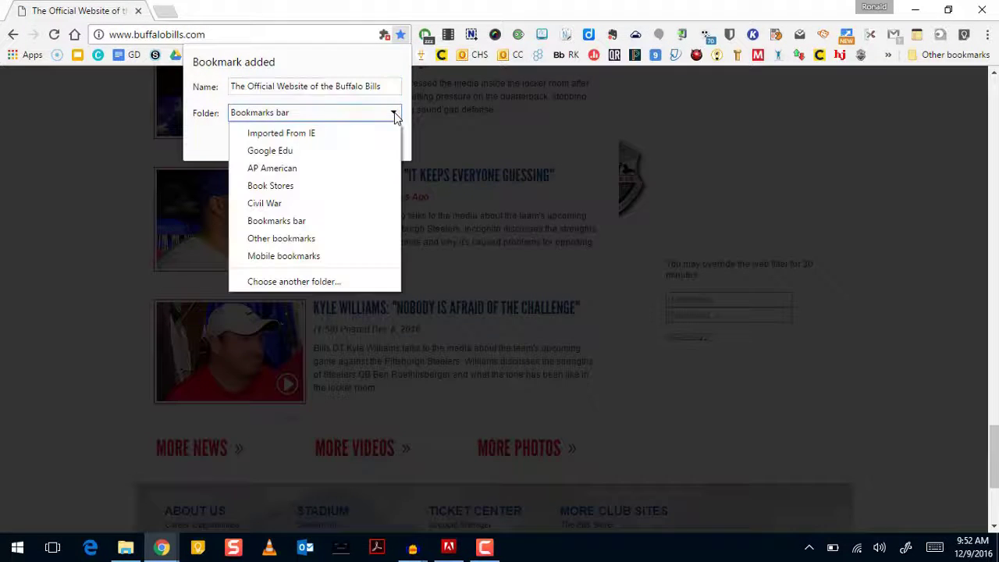
pyautogui.click(478, 129)
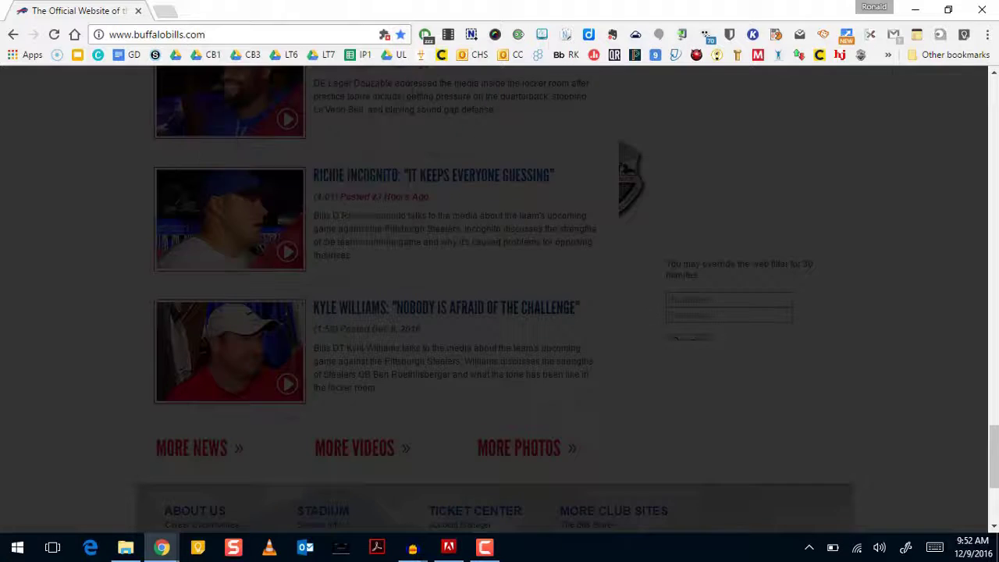
pyautogui.click(400, 34)
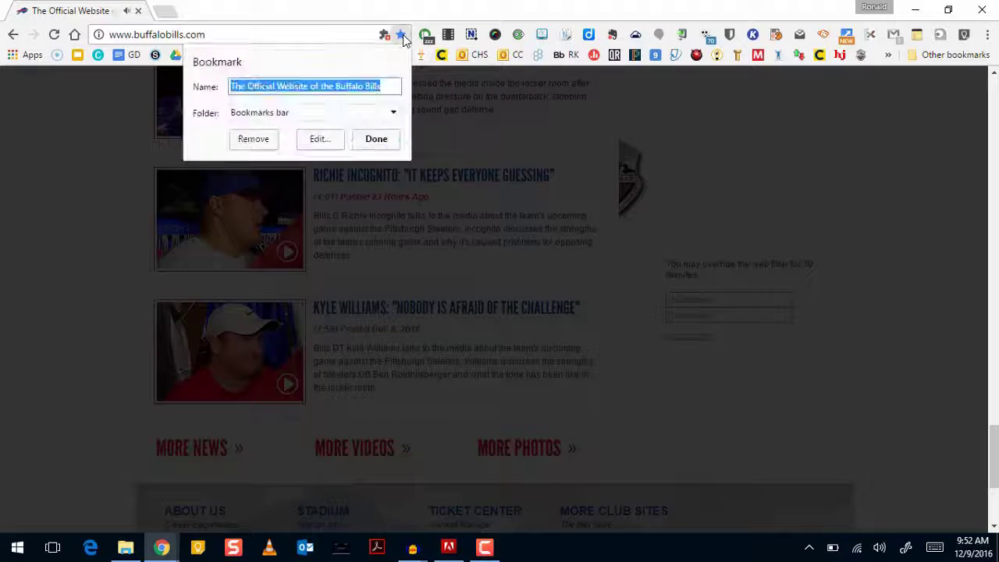
pyautogui.click(392, 85)
pyautogui.press('BackSpace')
pyautogui.press('BackSpace')
pyautogui.press('BackSpace')
pyautogui.press('BackSpace')
pyautogui.press('BackSpace')
pyautogui.press('BackSpace')
pyautogui.press('BackSpace')
pyautogui.press('BackSpace')
pyautogui.press('BackSpace')
pyautogui.press('BackSpace')
pyautogui.press('BackSpace')
pyautogui.press('BackSpace')
pyautogui.press('BackSpace')
pyautogui.press('BackSpace')
pyautogui.press('BackSpace')
pyautogui.press('BackSpace')
pyautogui.press('BackSpace')
pyautogui.press('BackSpace')
pyautogui.press('BackSpace')
pyautogui.press('BackSpace')
pyautogui.press('BackSpace')
pyautogui.press('BackSpace')
pyautogui.press('BackSpace')
pyautogui.press('BackSpace')
pyautogui.press('BackSpace')
pyautogui.press('BackSpace')
pyautogui.press('BackSpace')
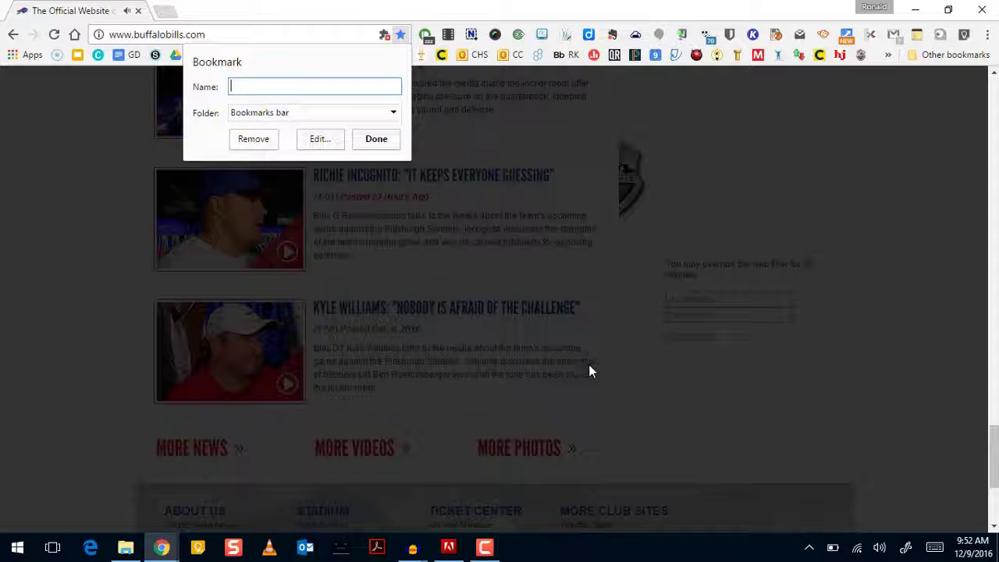
pyautogui.click(256, 141)
# - Skip the intro video on the Buffalo Bills site and return to the top of the page
pyautogui.scroll(15, 477, 282)
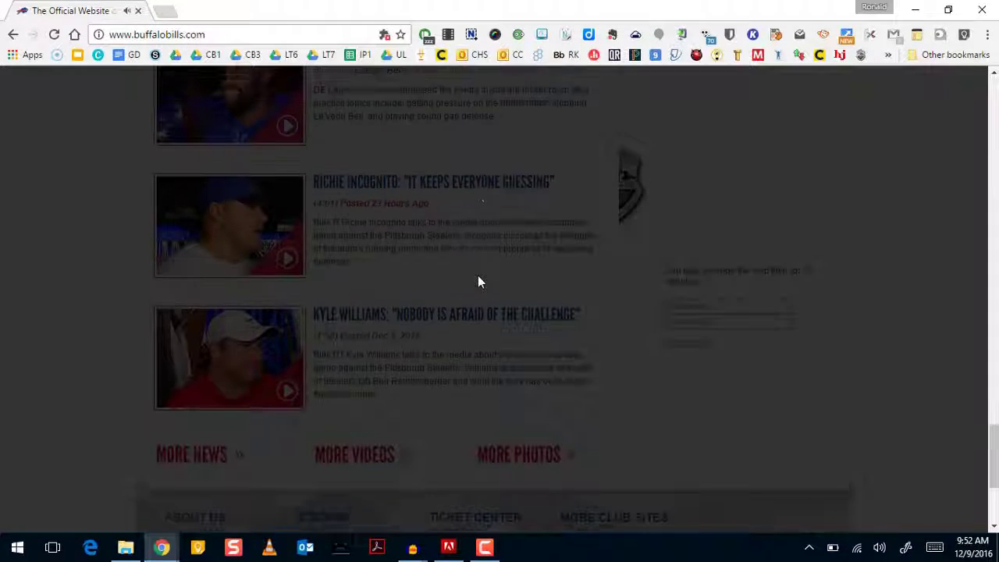
pyautogui.scroll(10, 516, 266)
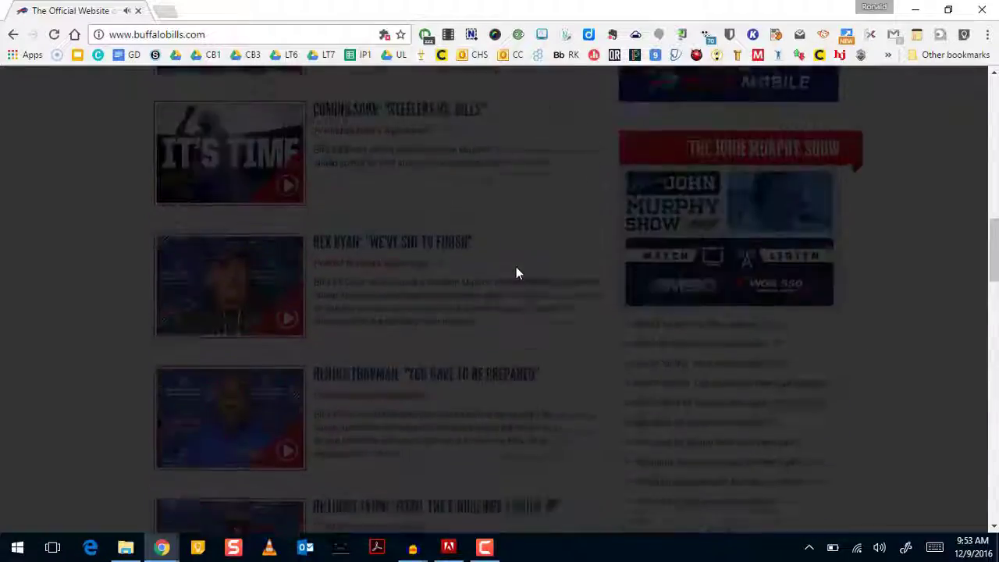
pyautogui.scroll(-1, 570, 320)
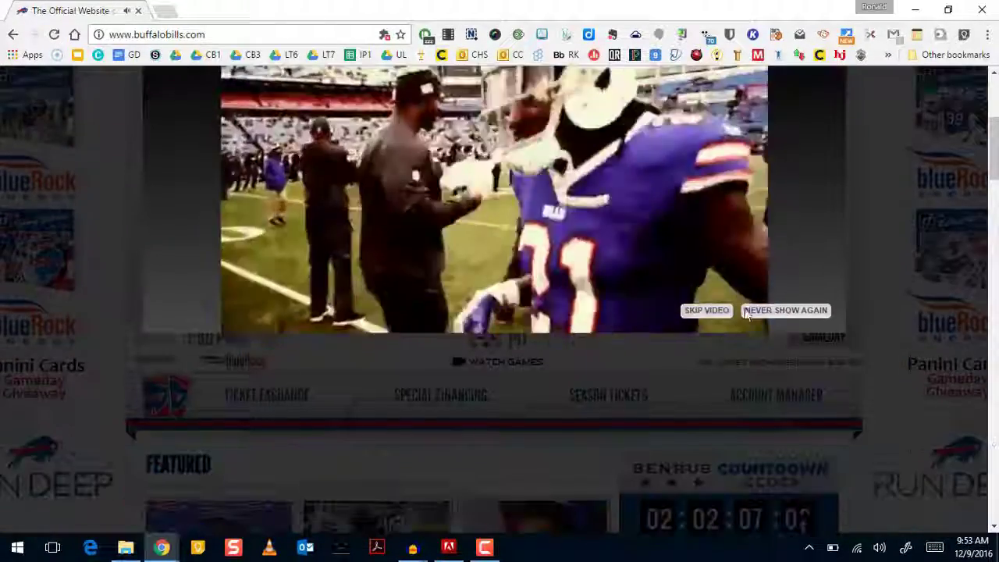
pyautogui.click(707, 310)
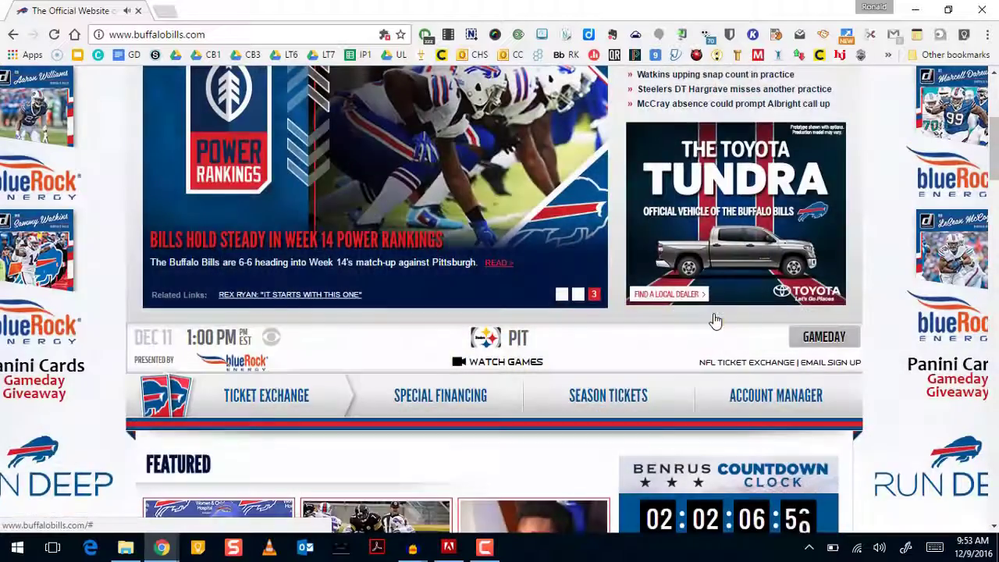
pyautogui.scroll(3, 714, 320)
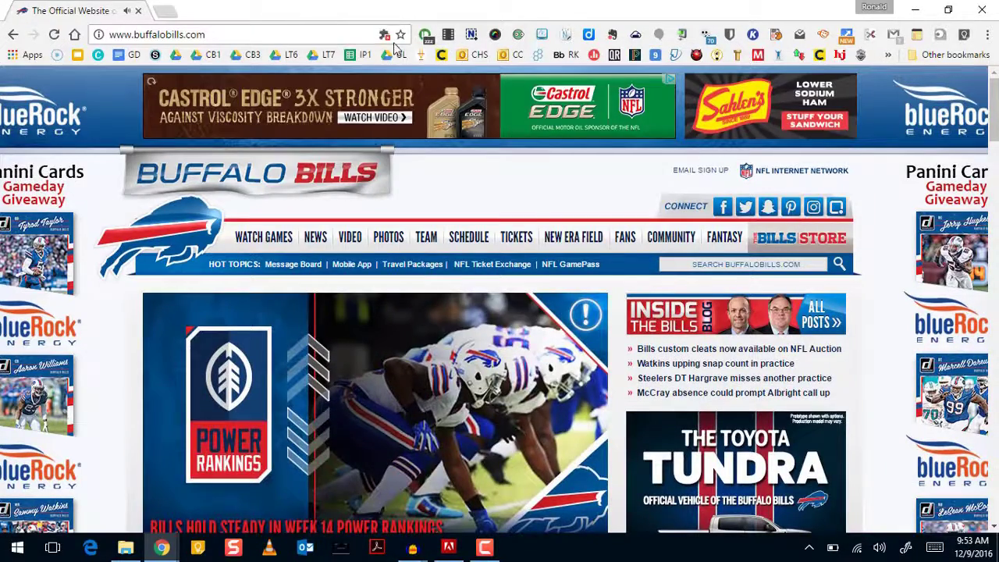
# - Look through the overflow list of bookmarks that do not fit on the bookmarks bar
pyautogui.click(889, 55)
pyautogui.scroll(-3, 769, 303)
pyautogui.scroll(3, 768, 302)
pyautogui.scroll(-3, 768, 303)
pyautogui.scroll(5, 769, 296)
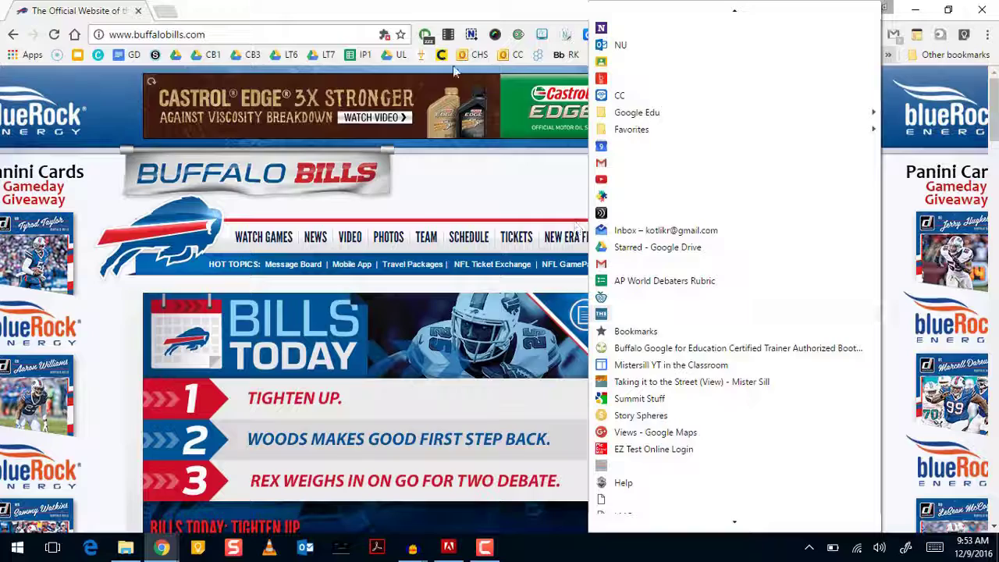
pyautogui.click(401, 36)
# - Bookmark the Buffalo Bills website in the Bookmarks bar folder with an empty name, so only its icon is used
pyautogui.click(400, 34)
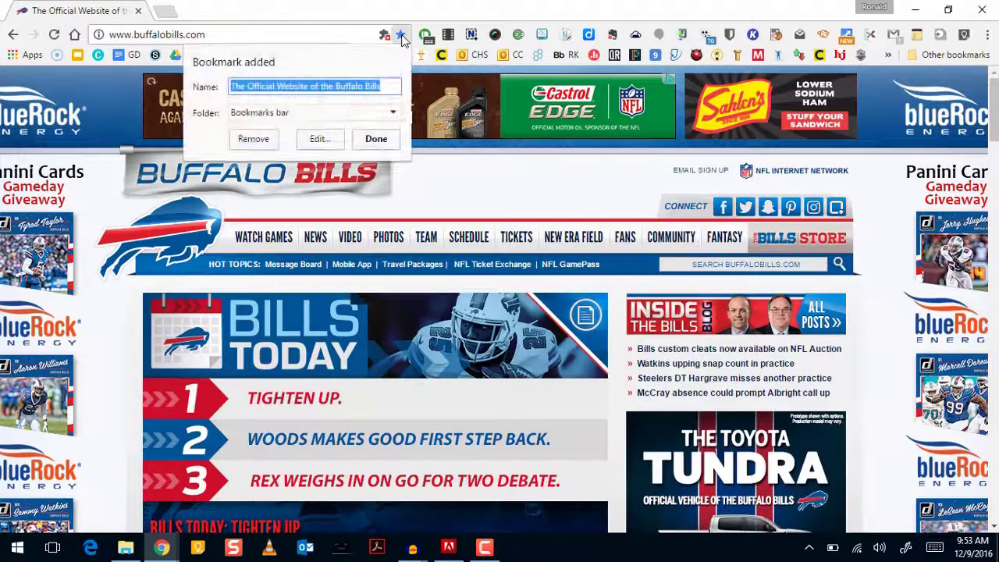
pyautogui.click(388, 88)
pyautogui.press('BackSpace')
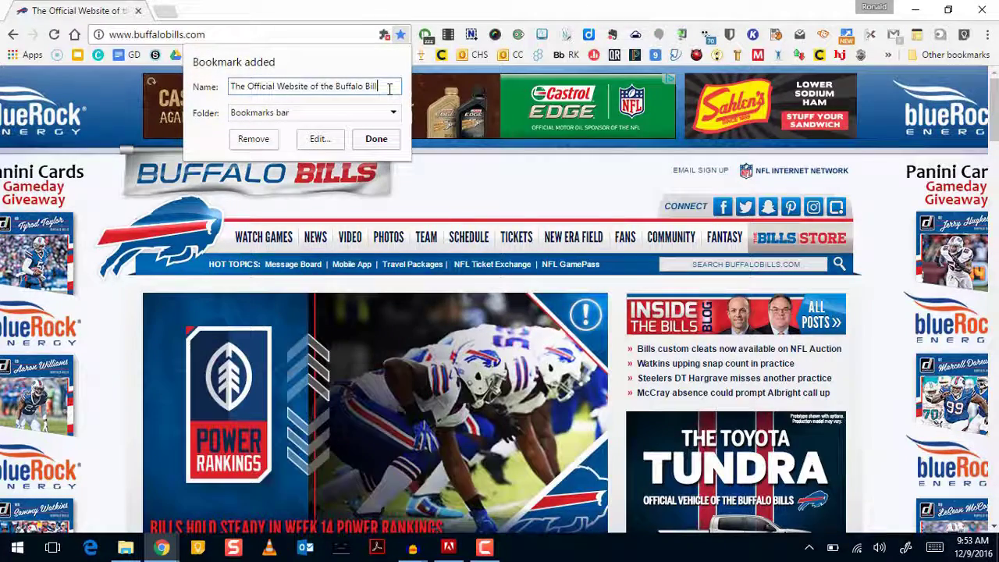
pyautogui.press('BackSpace')
pyautogui.press('BackSpace')
pyautogui.press('BackSpace')
pyautogui.press('BackSpace')
pyautogui.press('BackSpace')
pyautogui.press('BackSpace')
pyautogui.press('BackSpace')
pyautogui.press('BackSpace')
pyautogui.press('BackSpace')
pyautogui.press('BackSpace')
pyautogui.press('BackSpace')
pyautogui.press('BackSpace')
pyautogui.press('BackSpace')
pyautogui.press('BackSpace')
pyautogui.press('BackSpace')
pyautogui.press('BackSpace')
pyautogui.press('BackSpace')
pyautogui.press('BackSpace')
pyautogui.press('BackSpace')
pyautogui.press('BackSpace')
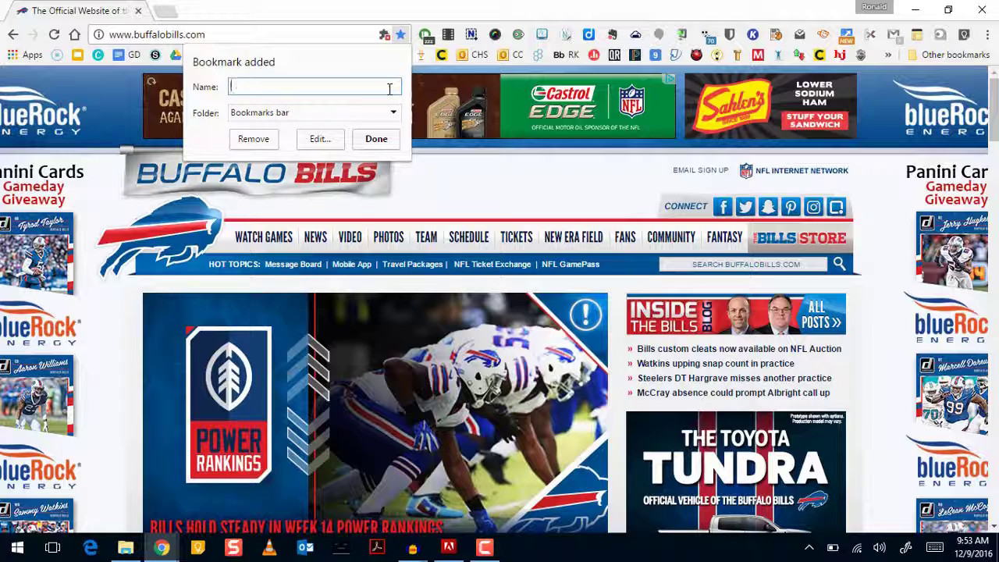
pyautogui.click(377, 141)
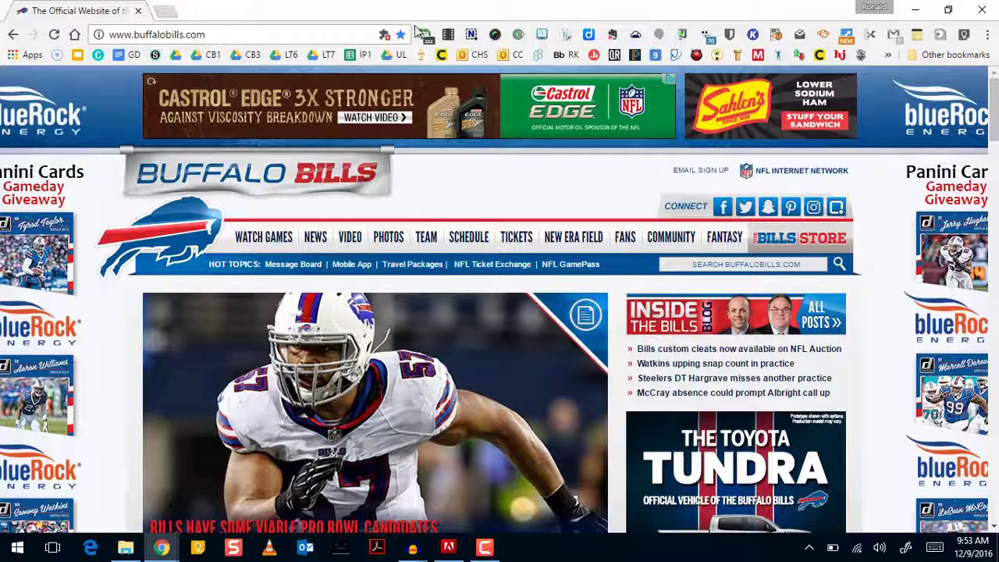
# - Move the nameless Buffalo Bills bookmark from the end of the overflow list onto the visible bookmarks bar, just before Bb RK
pyautogui.click(887, 55)
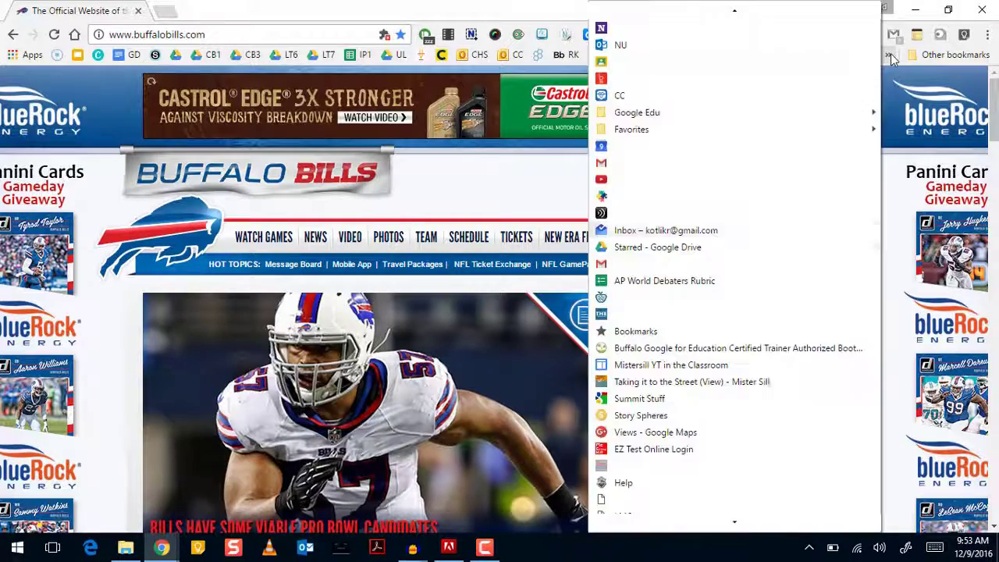
pyautogui.scroll(-5, 768, 404)
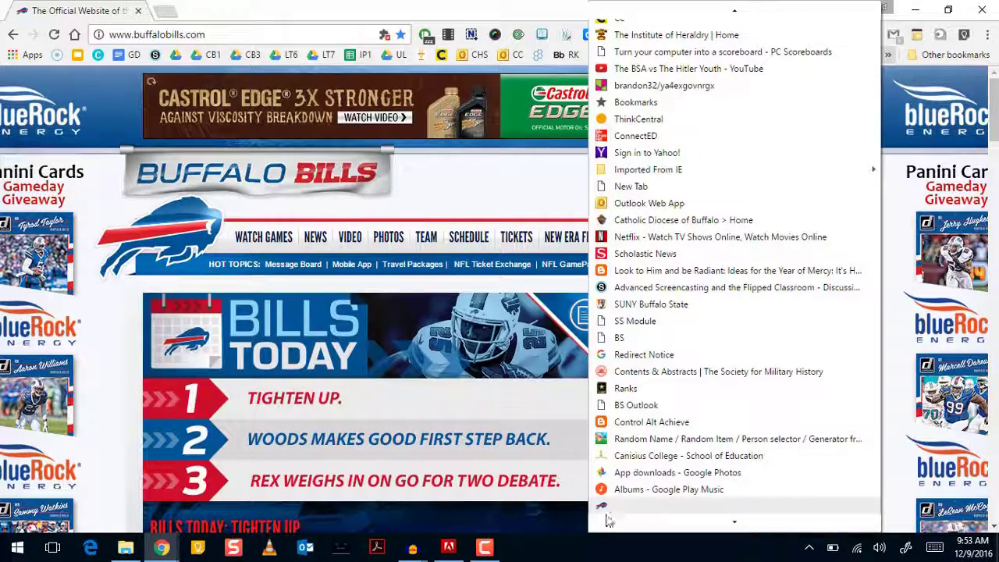
pyautogui.click(556, 66)
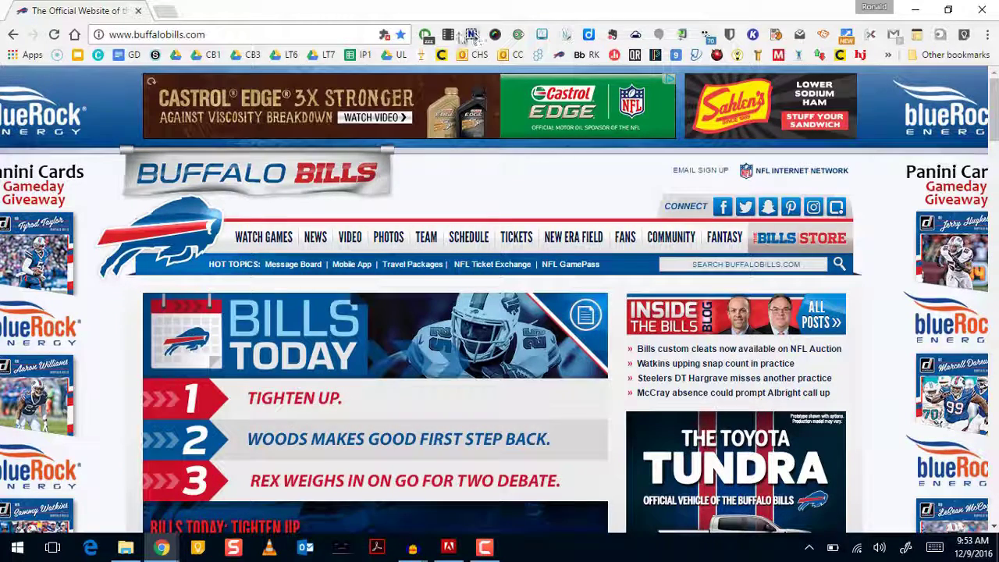
# - View the desktop recording options of the Screencastify extension and close them again
pyautogui.moveTo(411, 31)
pyautogui.mouseDown()
pyautogui.moveTo(467, 29)
pyautogui.moveTo(395, 34)
pyautogui.moveTo(412, 34)
pyautogui.mouseUp()
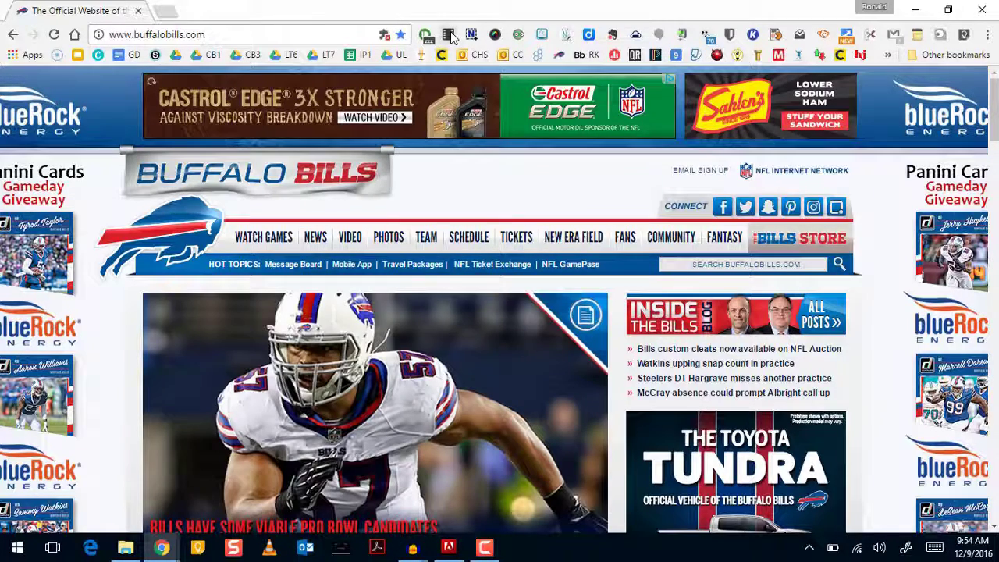
pyautogui.click(450, 35)
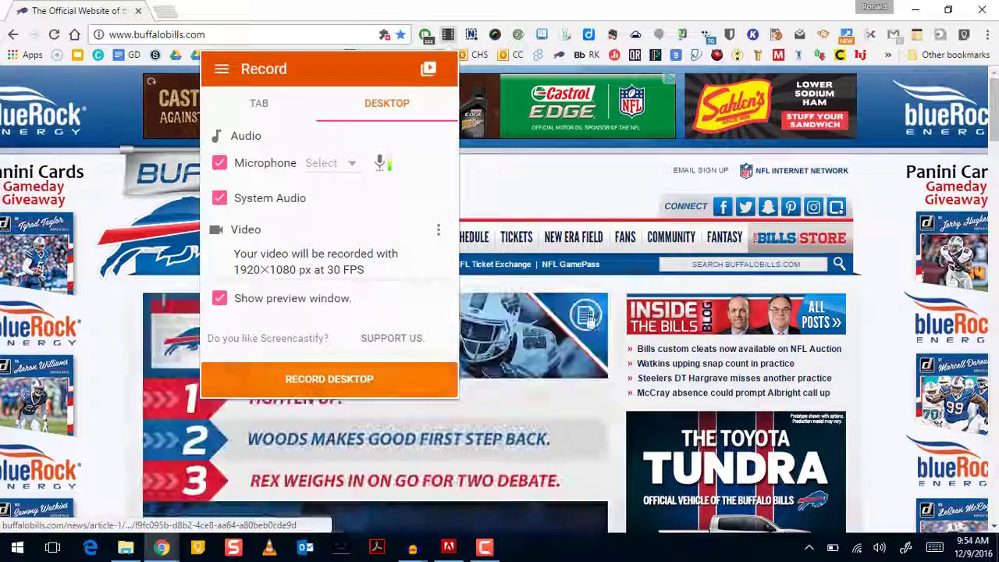
pyautogui.click(590, 194)
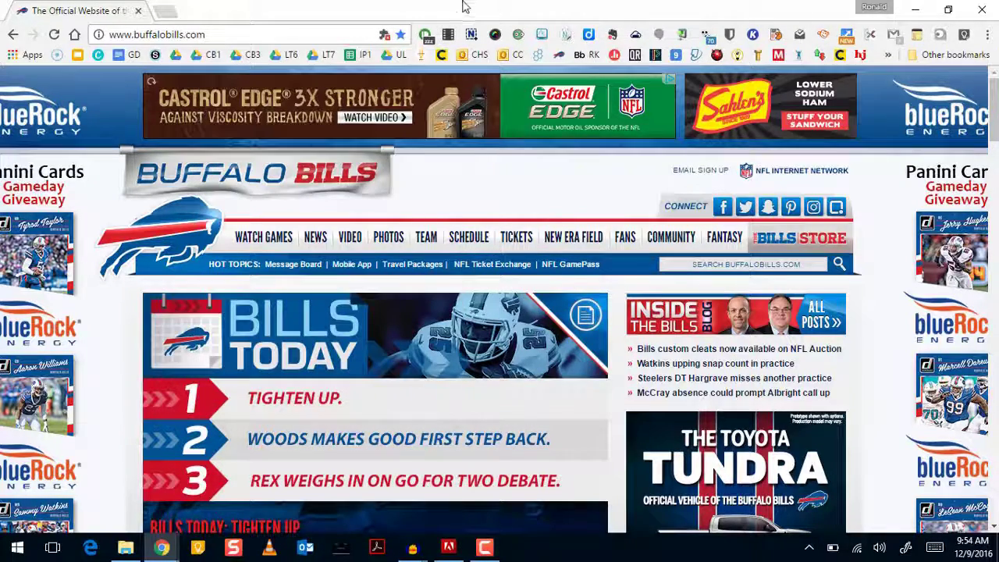
# - Start a selected-area capture with the screenshot extension and mark a 533 x 213 region around the Buffalo Bills logo and header
pyautogui.click(495, 35)
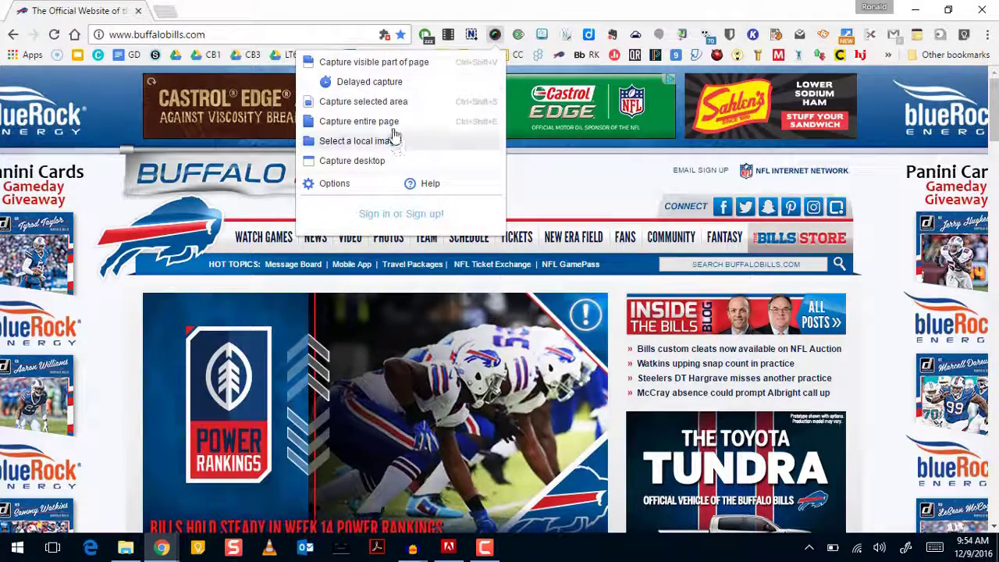
pyautogui.click(390, 101)
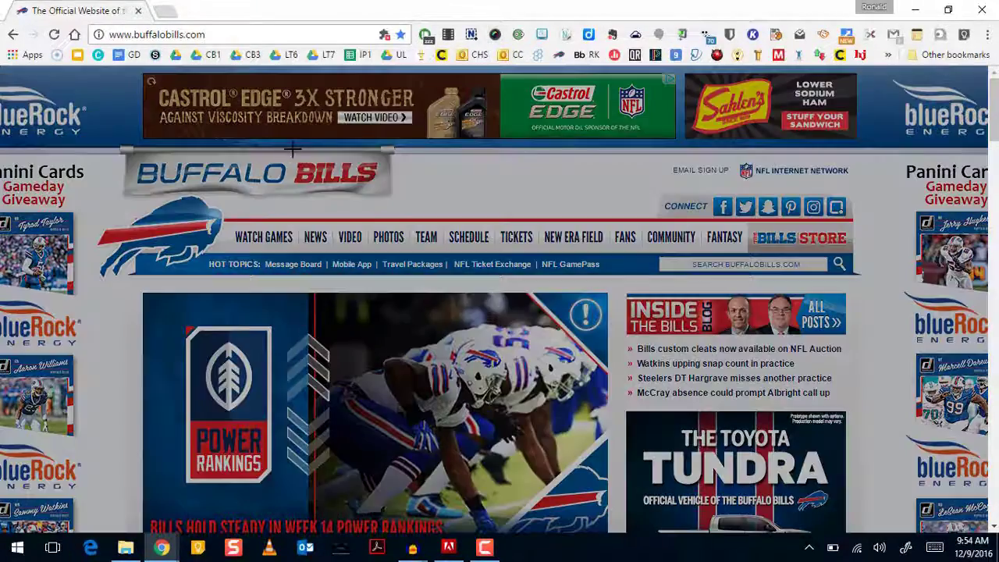
pyautogui.moveTo(72, 137); pyautogui.dragTo(463, 294)
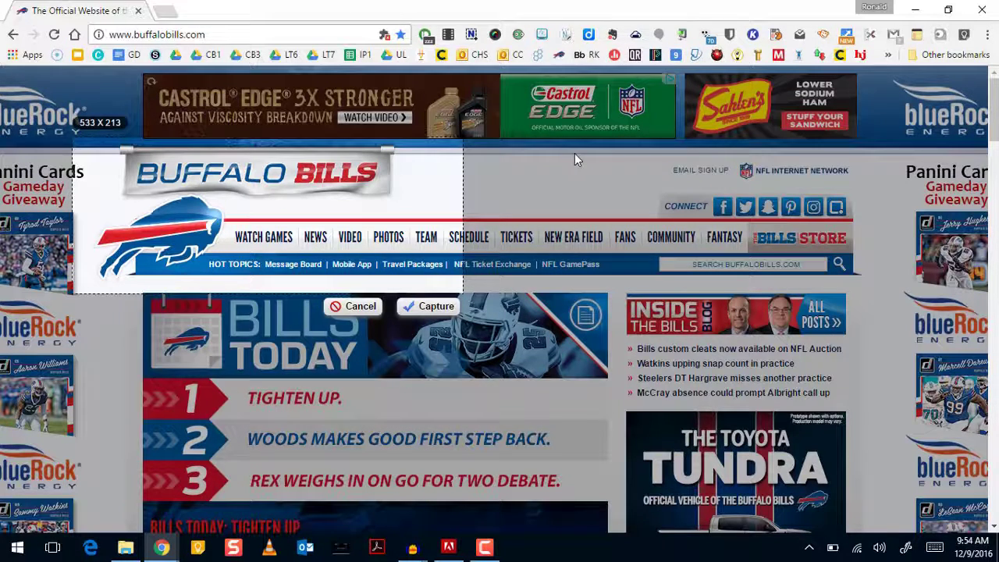
# - Search for "chrome web store" in a new tab and open the store's Apps category from the results
pyautogui.click(165, 12)
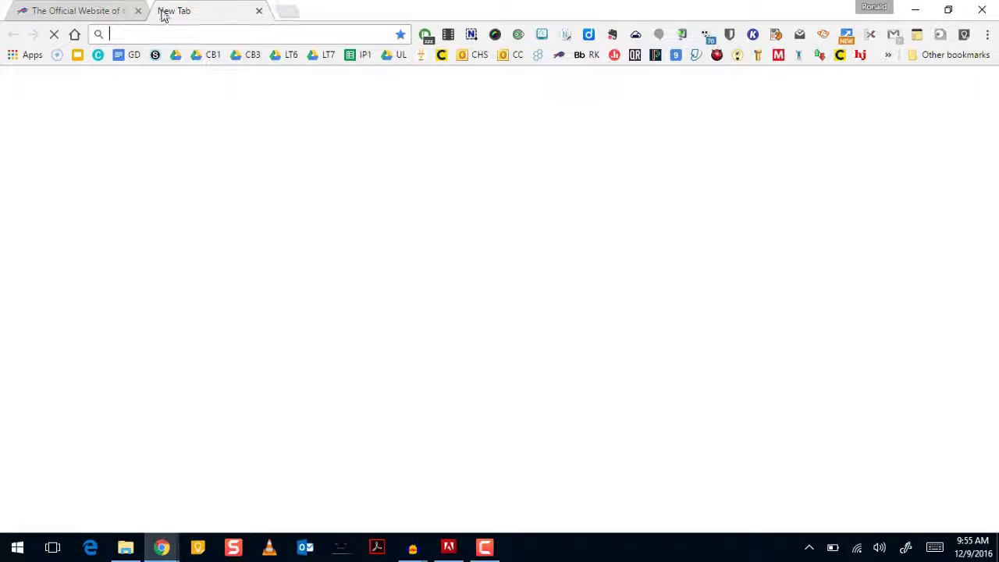
pyautogui.write('chrome web')
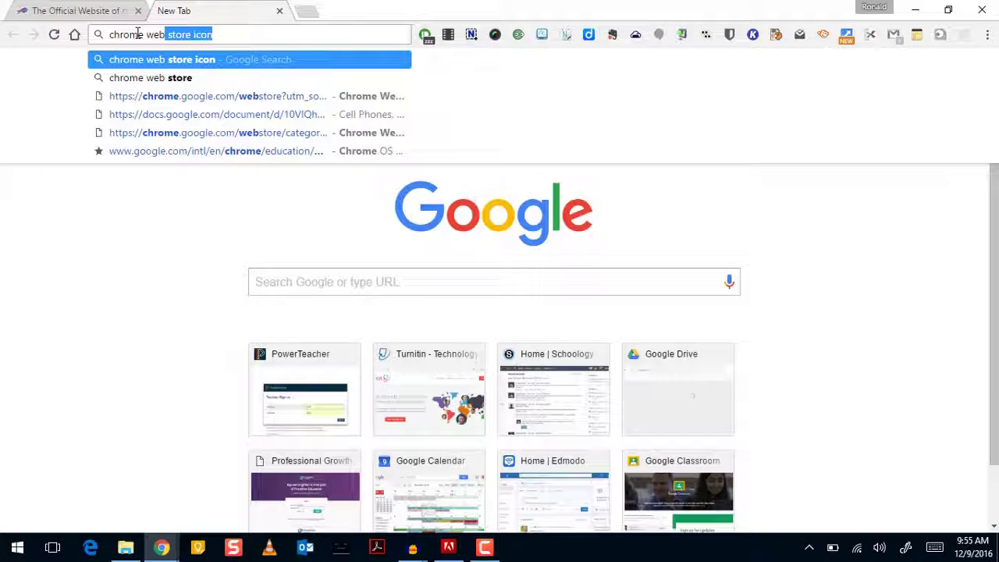
pyautogui.write(' storie')
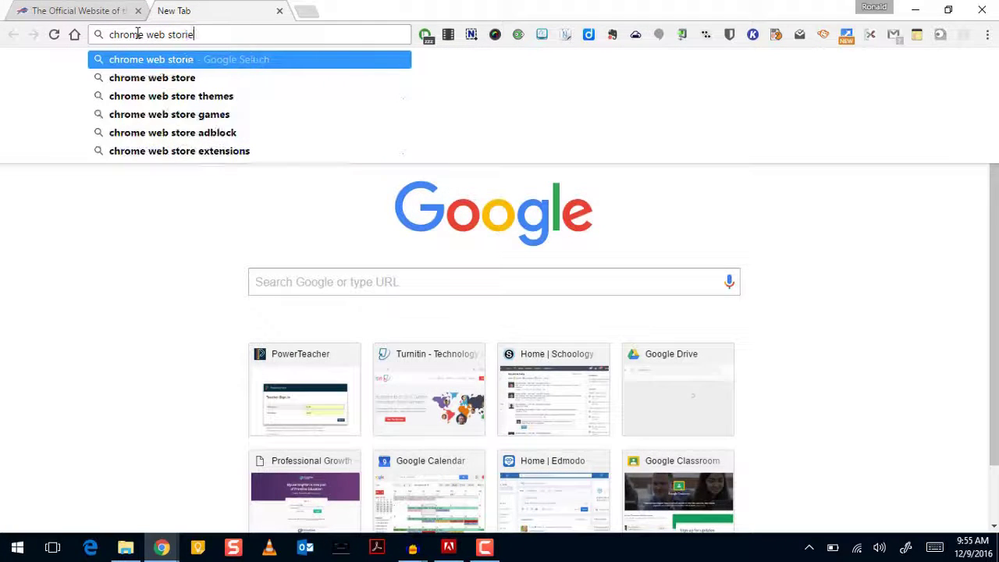
pyautogui.press('BackSpace')
pyautogui.write('e')
pyautogui.press('BackSpace')
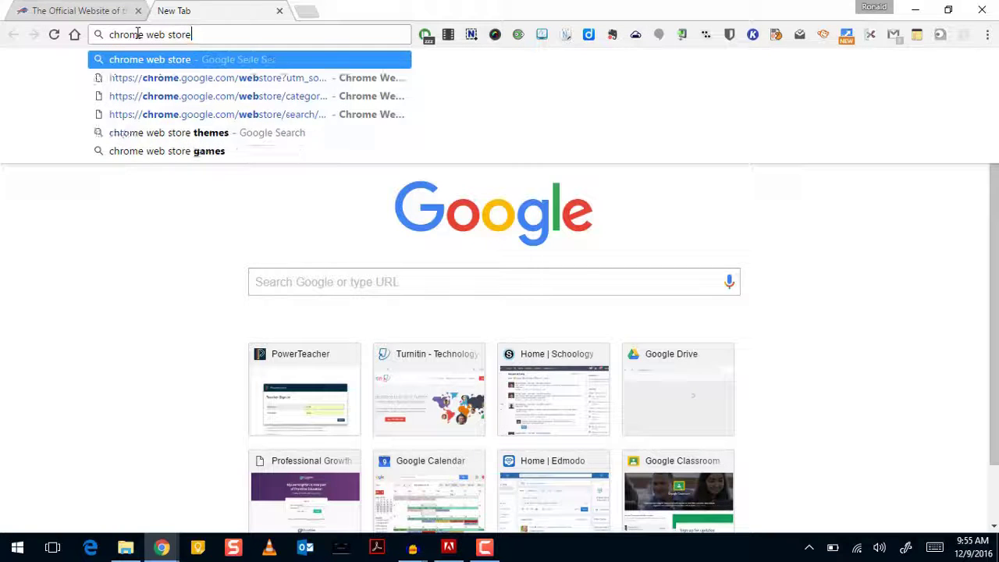
pyautogui.press('Return')
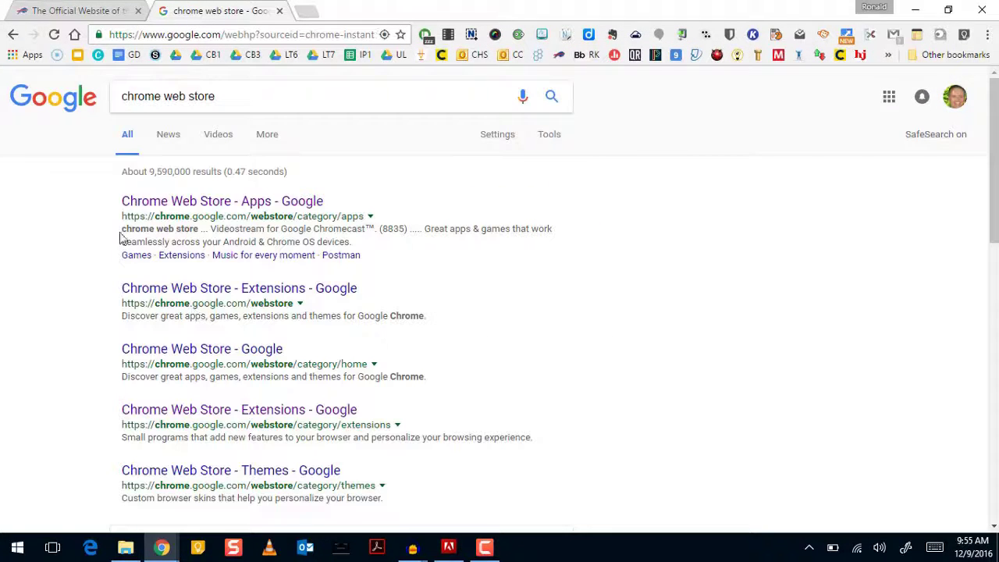
pyautogui.click(202, 200)
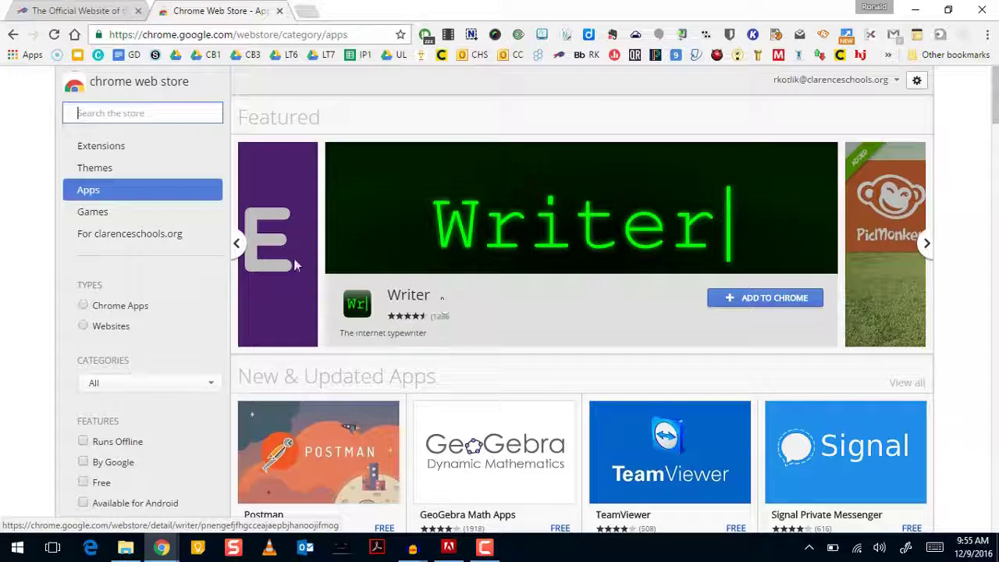
# - Switch the store to the Extensions category and look through its sections from Get Started down to Personalize Chrome
pyautogui.scroll(-5, 442, 254)
pyautogui.scroll(4, 442, 257)
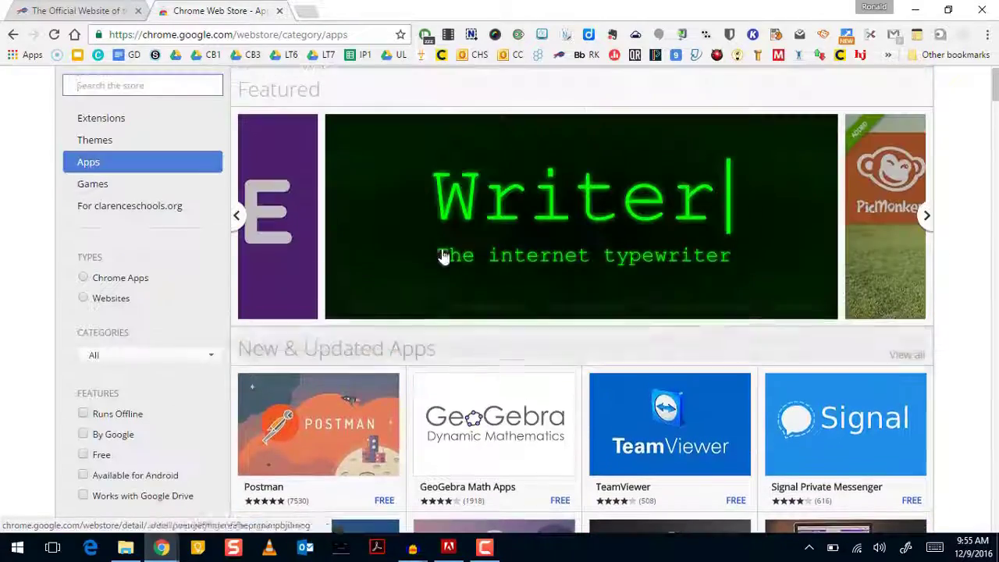
pyautogui.click(113, 121)
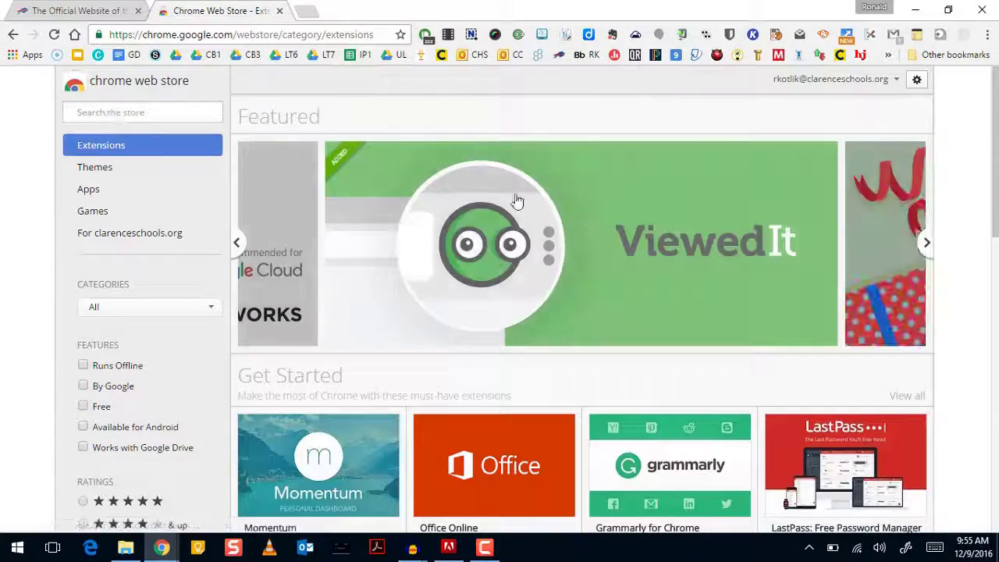
pyautogui.scroll(-2, 590, 236)
pyautogui.scroll(-7, 591, 237)
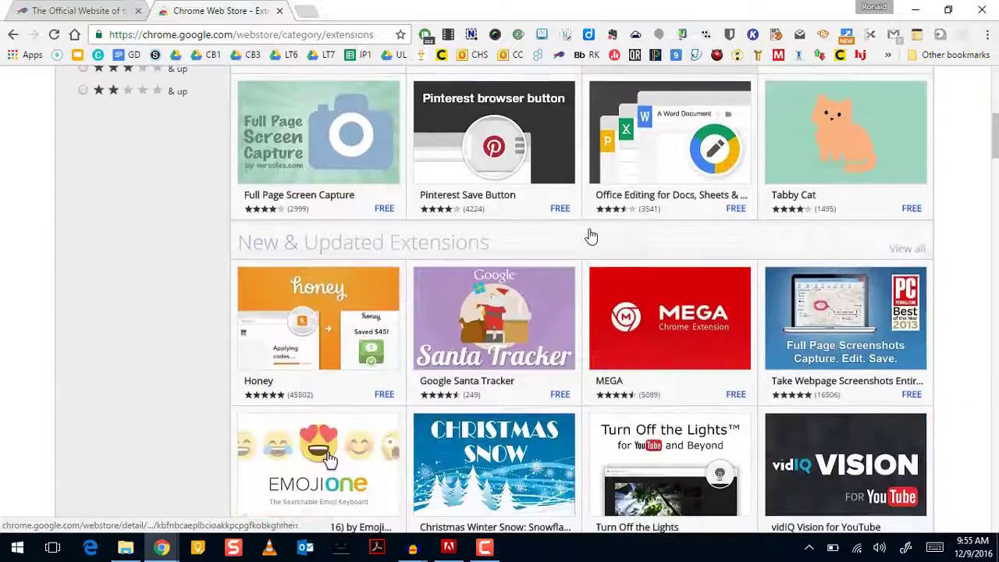
pyautogui.scroll(-6, 591, 236)
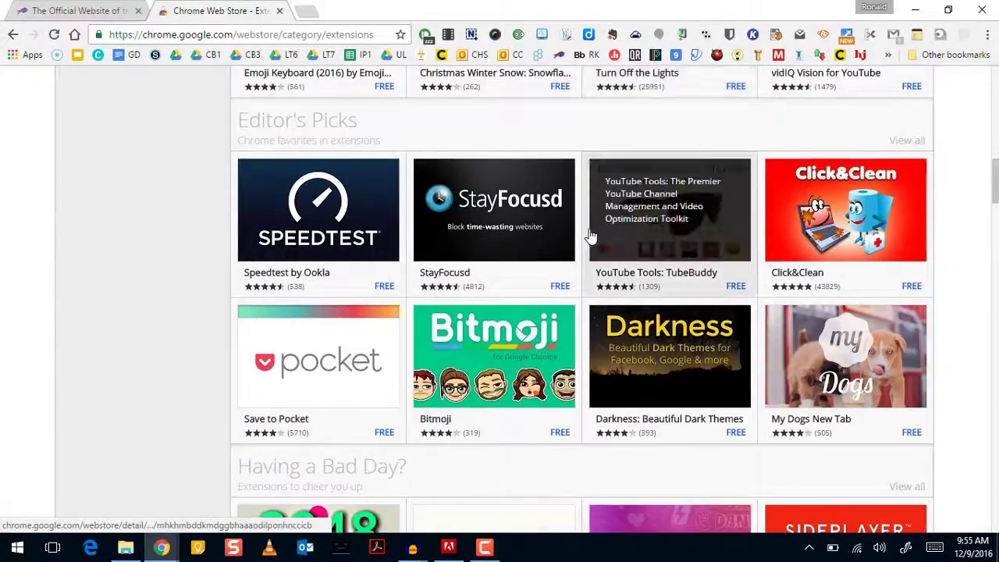
pyautogui.scroll(-1, 590, 237)
pyautogui.scroll(11, 591, 237)
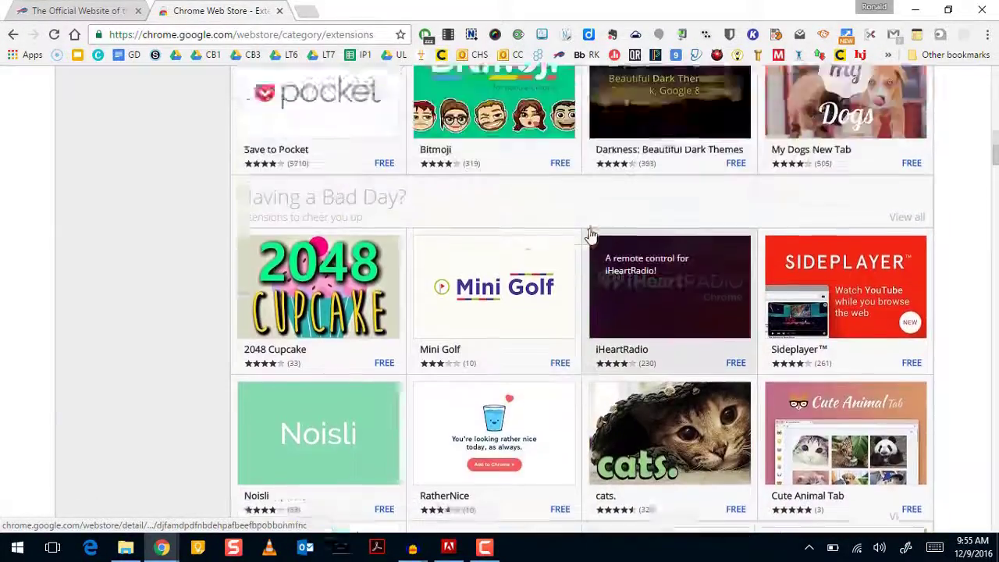
pyautogui.scroll(4, 591, 236)
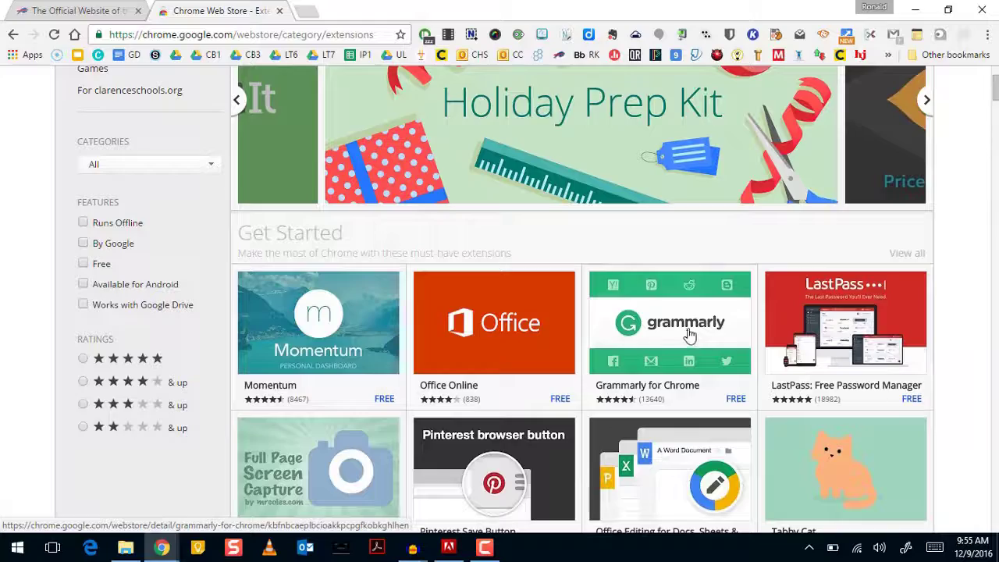
pyautogui.scroll(-2, 690, 334)
pyautogui.scroll(-4, 699, 324)
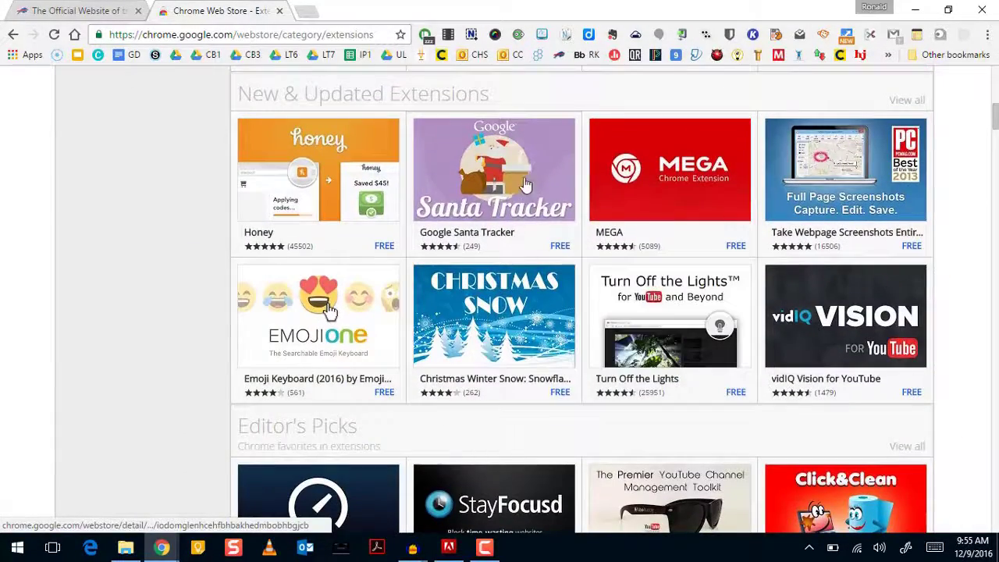
pyautogui.scroll(-6, 638, 384)
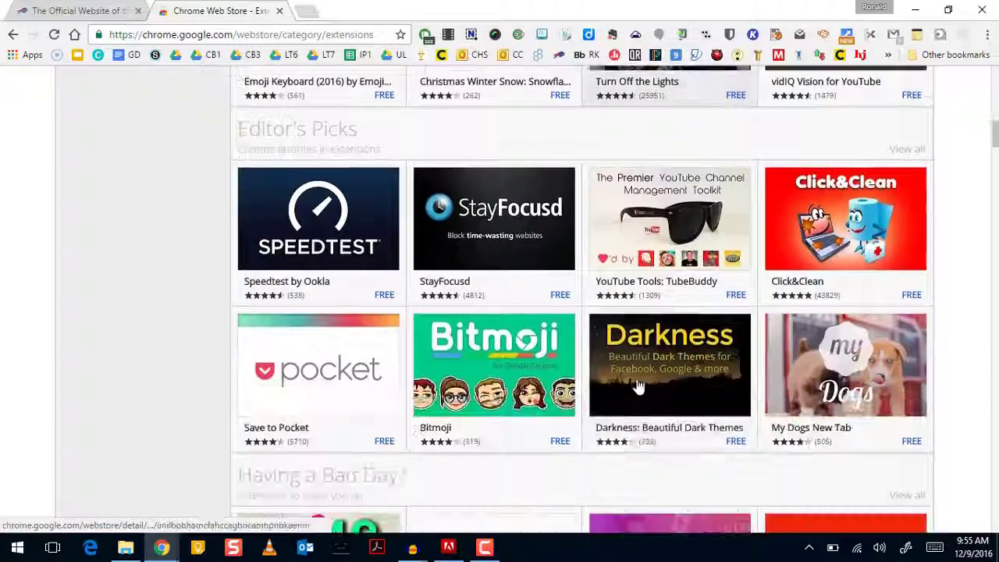
pyautogui.scroll(-2, 639, 384)
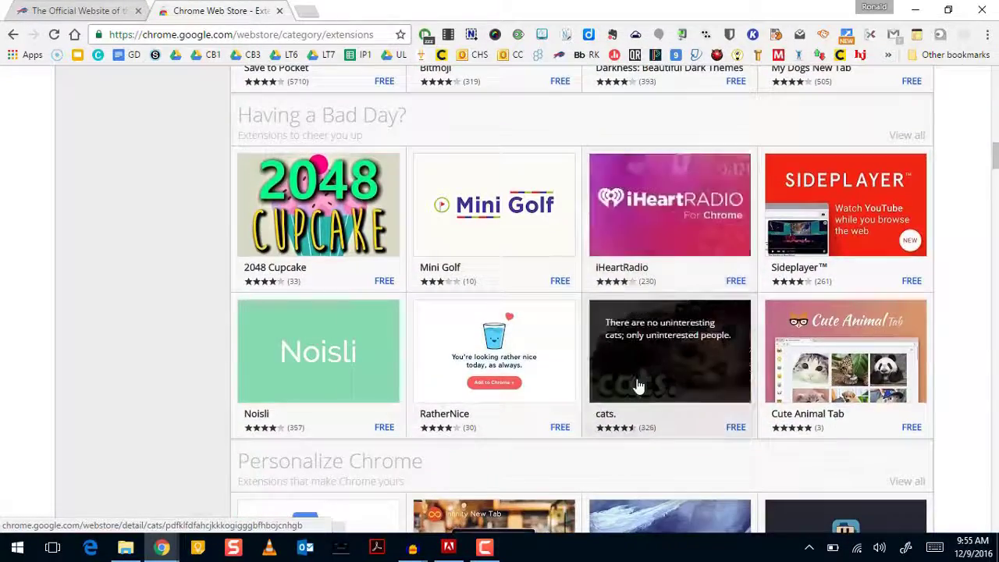
pyautogui.scroll(-2, 638, 384)
pyautogui.scroll(15, 638, 384)
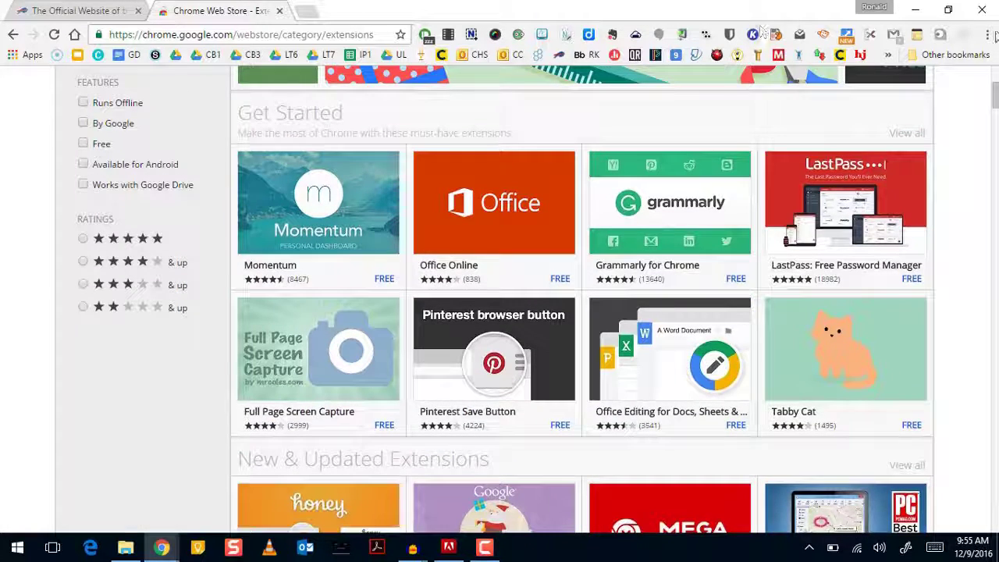
# - Open Chrome's settings, go to the list of installed extensions and look through its first entries
pyautogui.click(988, 37)
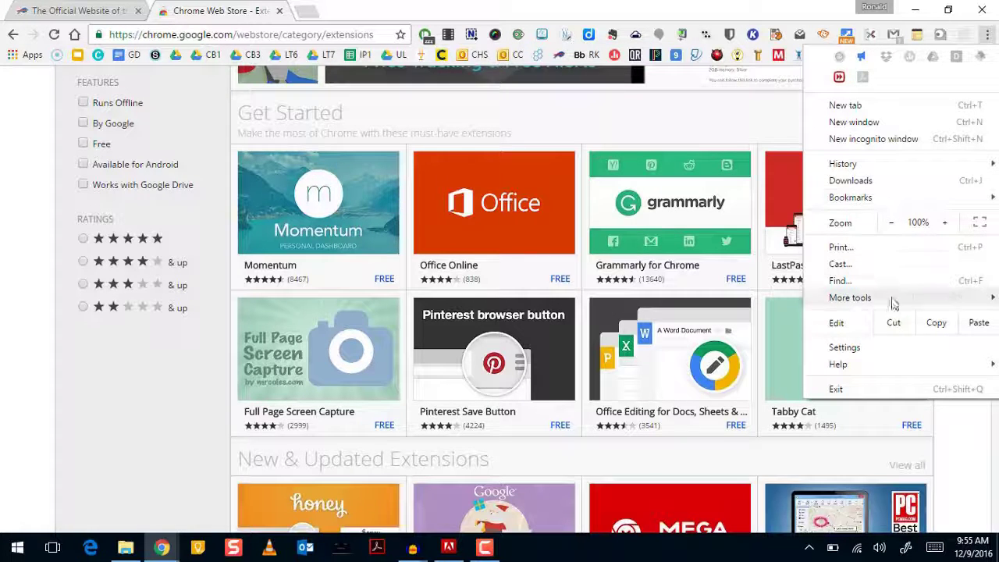
pyautogui.click(845, 347)
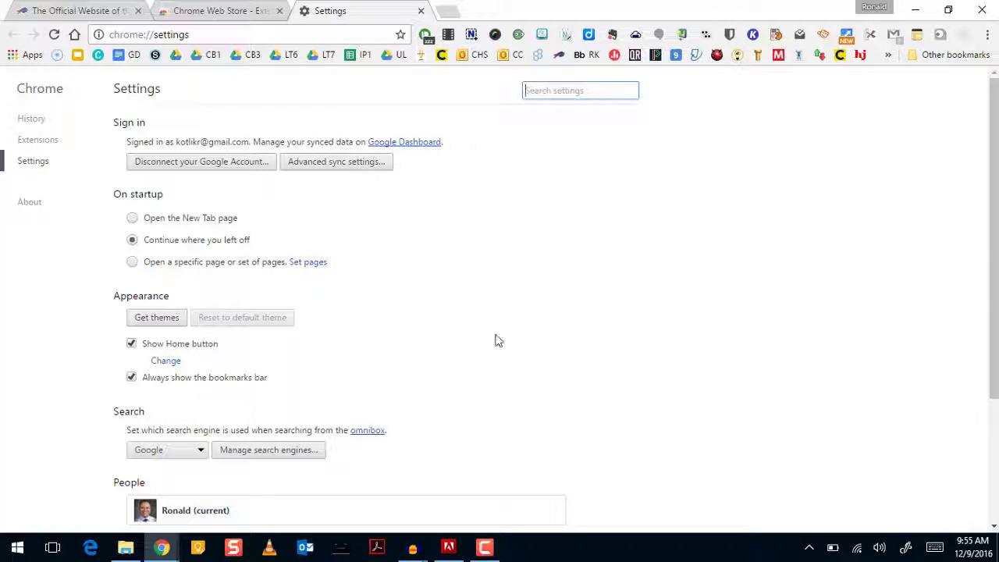
pyautogui.click(36, 145)
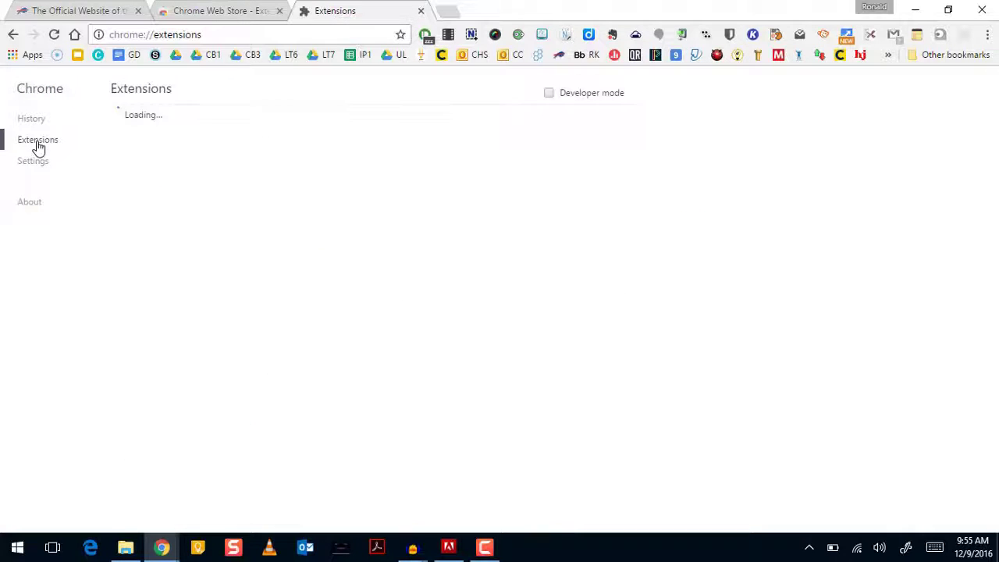
pyautogui.scroll(-5, 447, 245)
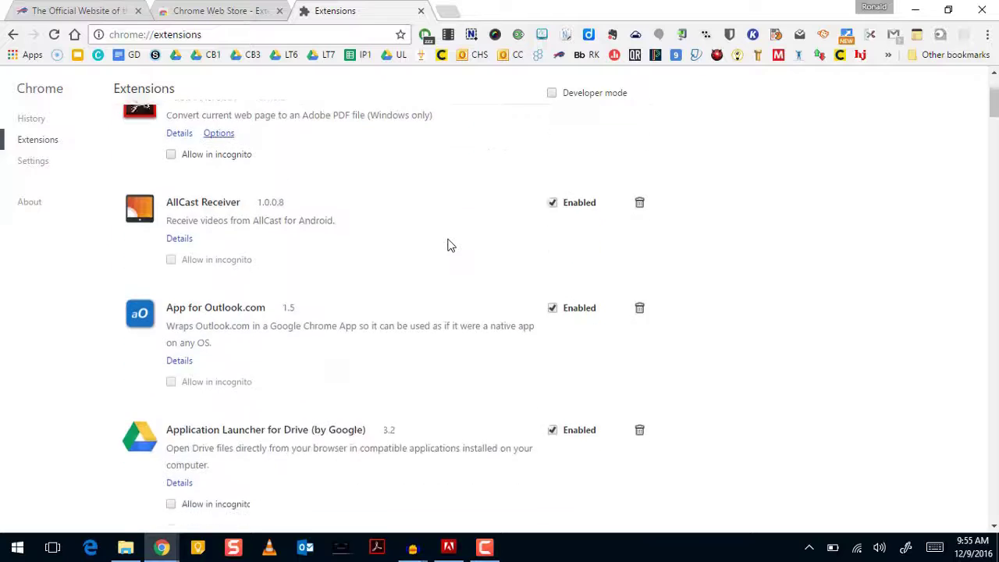
pyautogui.scroll(-5, 447, 245)
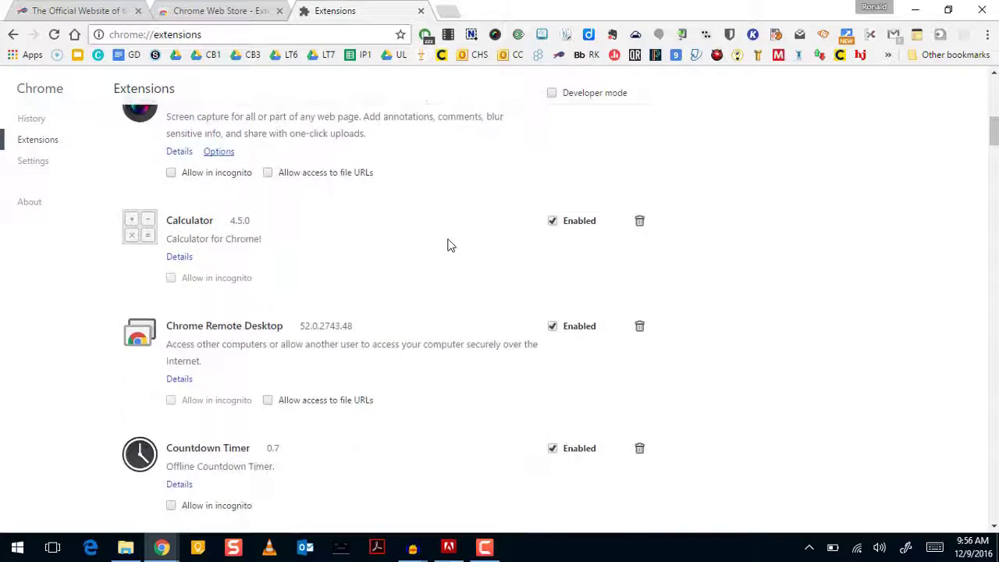
pyautogui.scroll(10, 449, 245)
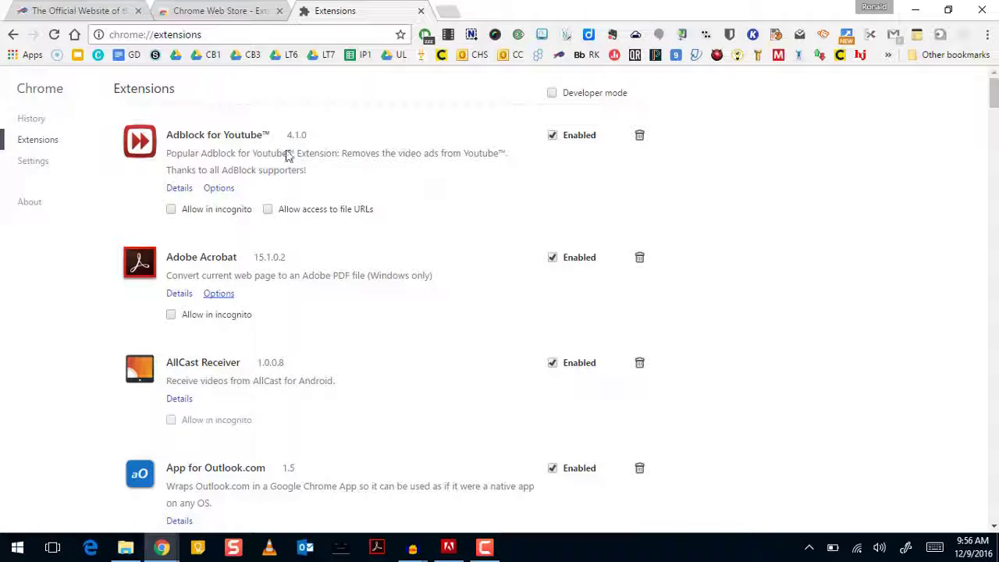
# - Return to the open Chrome Web Store page and browse its Apps category down to Couch Potato Pleasure
pyautogui.click(237, 13)
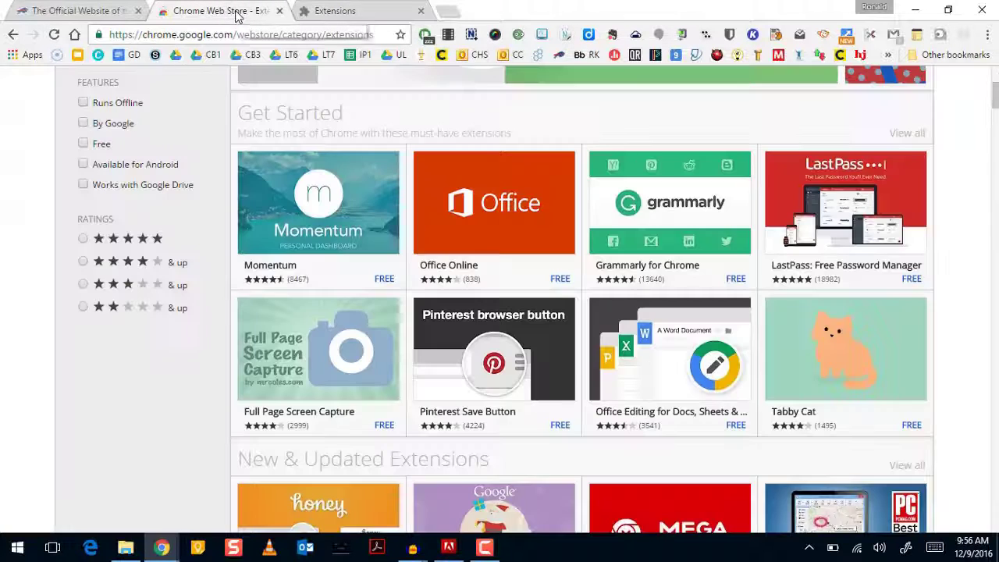
pyautogui.scroll(3, 363, 248)
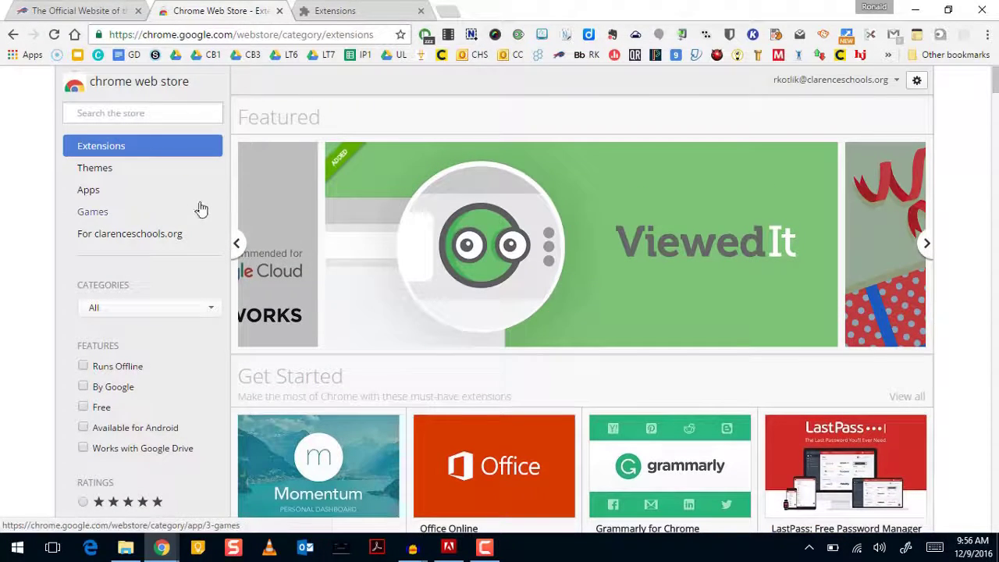
pyautogui.click(89, 190)
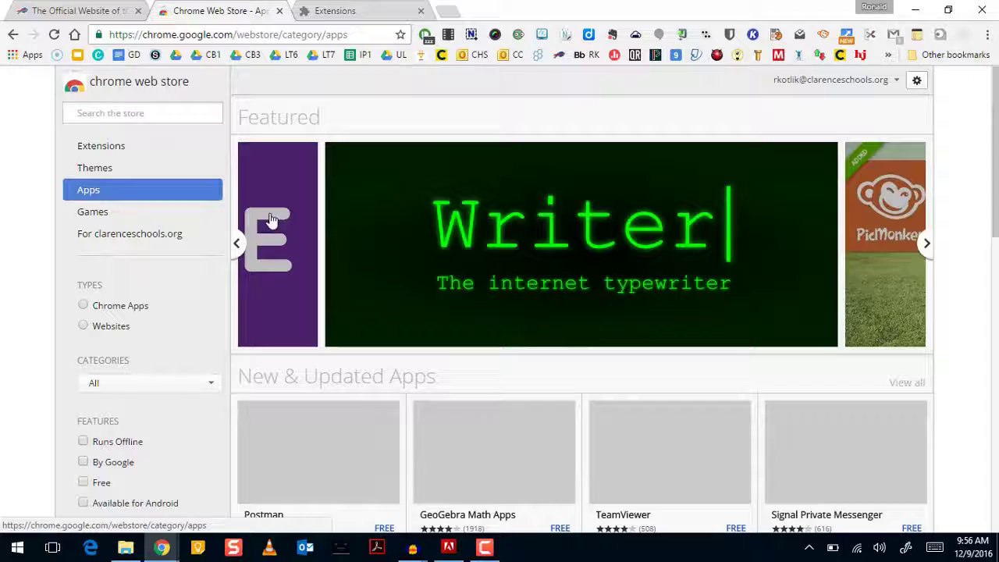
pyautogui.scroll(-10, 605, 248)
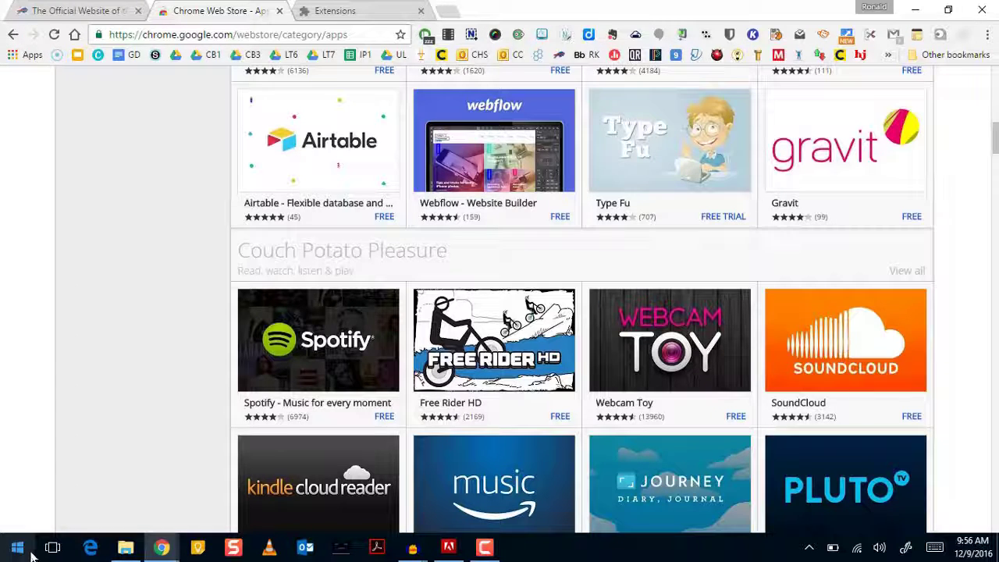
# - Open Chrome's installed apps page from the bookmarks bar and look through the first three pages of apps, ending on the first
pyautogui.click(31, 55)
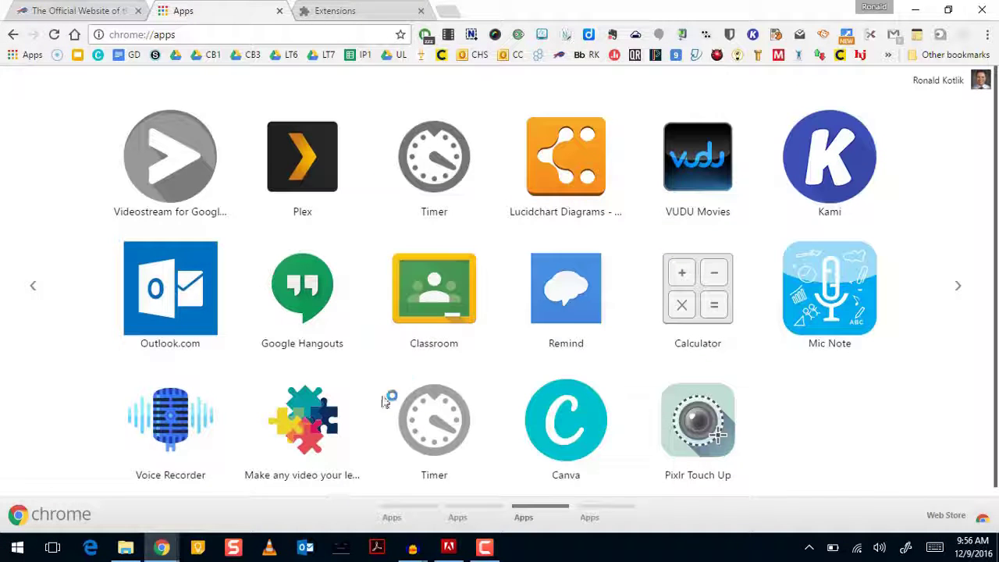
pyautogui.click(412, 512)
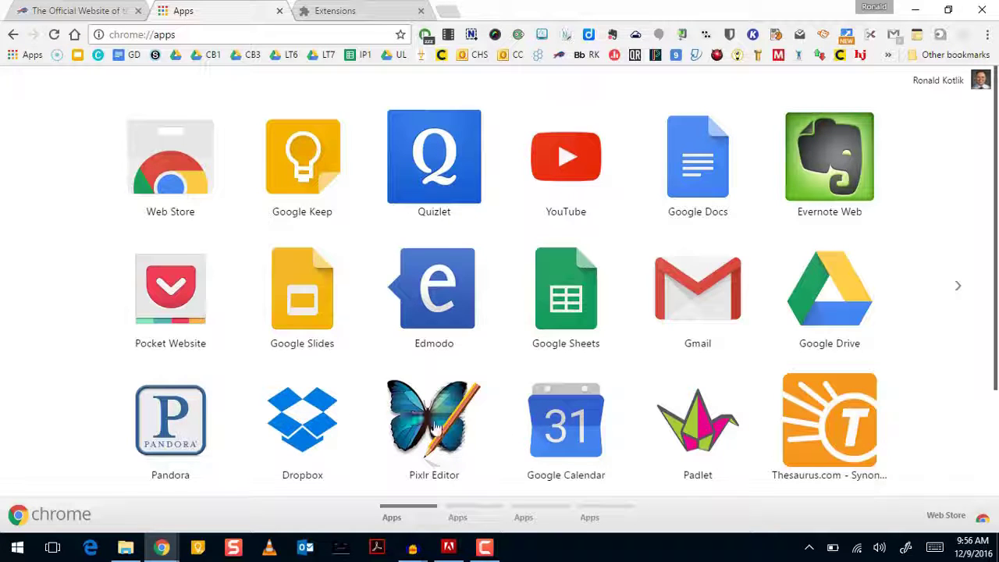
pyautogui.scroll(-1, 613, 365)
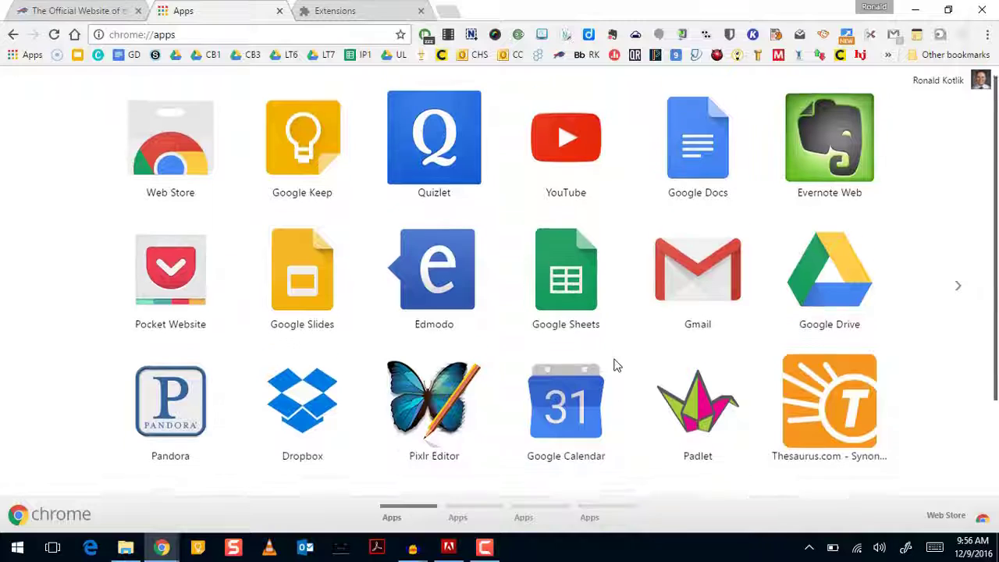
pyautogui.click(473, 513)
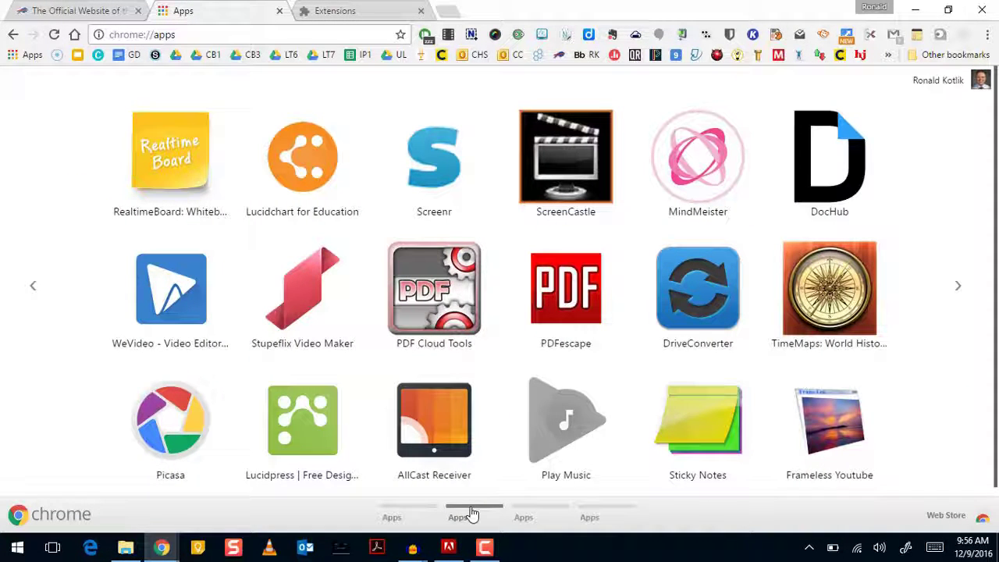
pyautogui.click(545, 511)
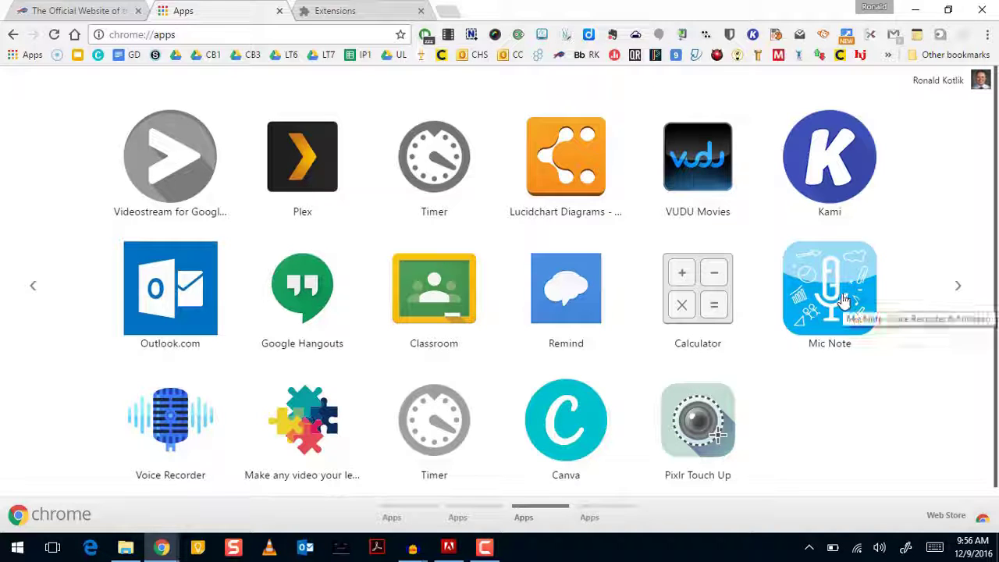
pyautogui.click(439, 507)
pyautogui.click(411, 515)
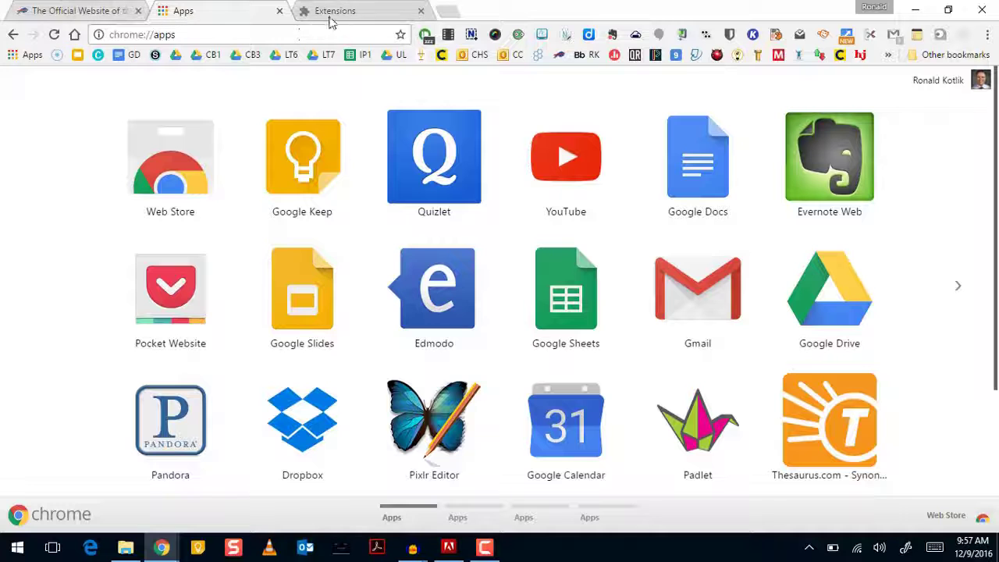
# - Open the Chrome Web Store in a new tab and show its Apps category
pyautogui.click(363, 11)
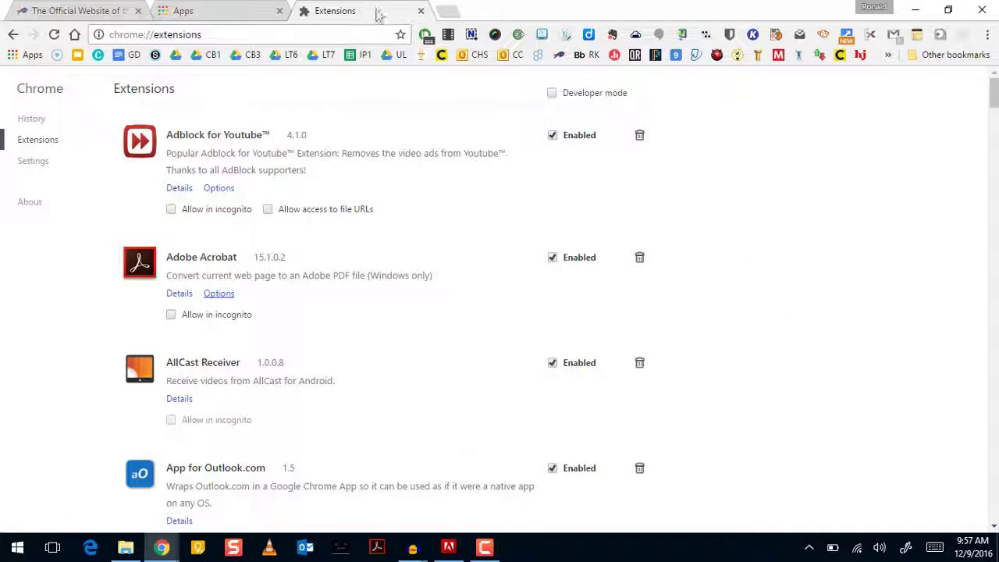
pyautogui.click(455, 13)
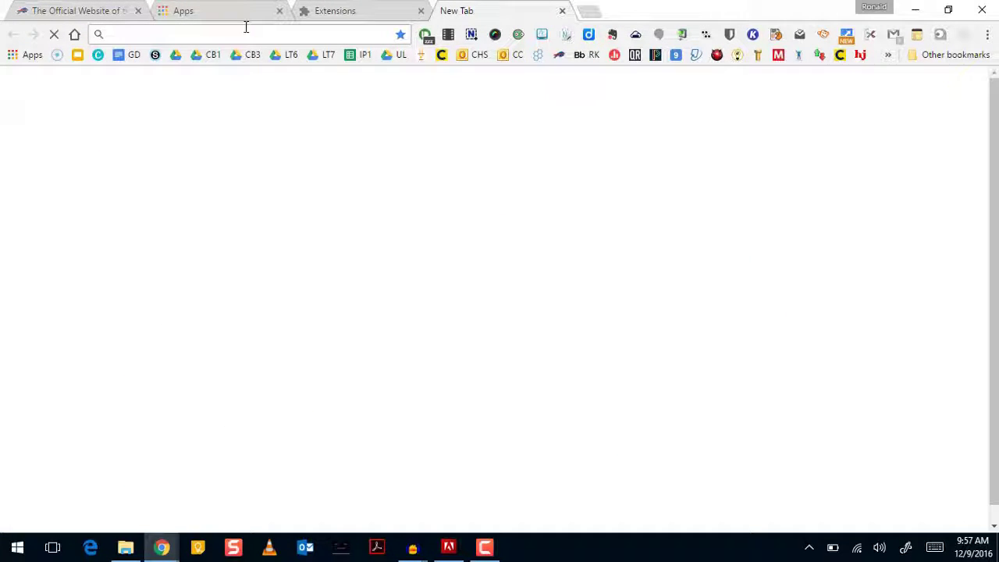
pyautogui.write('chr')
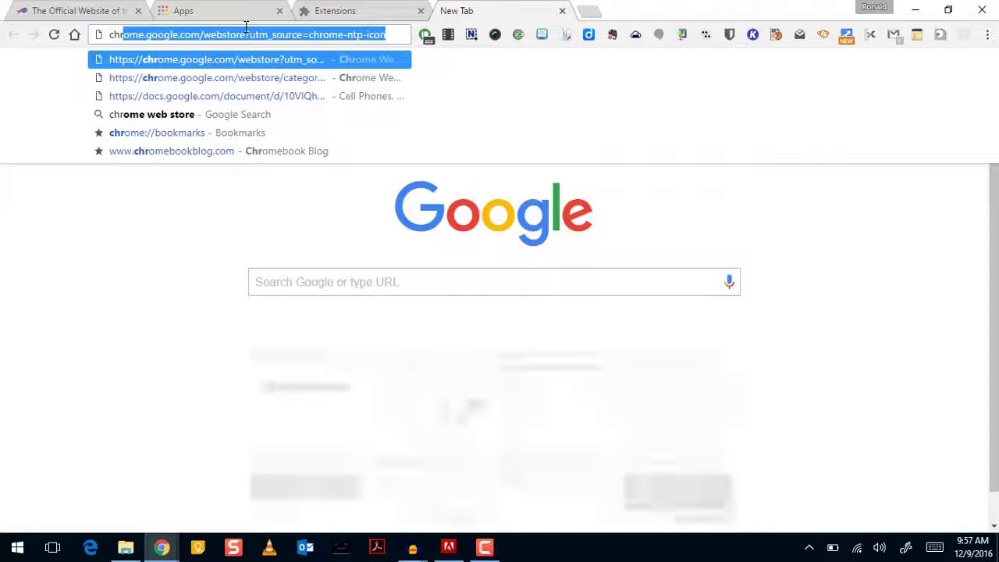
pyautogui.press('Return')
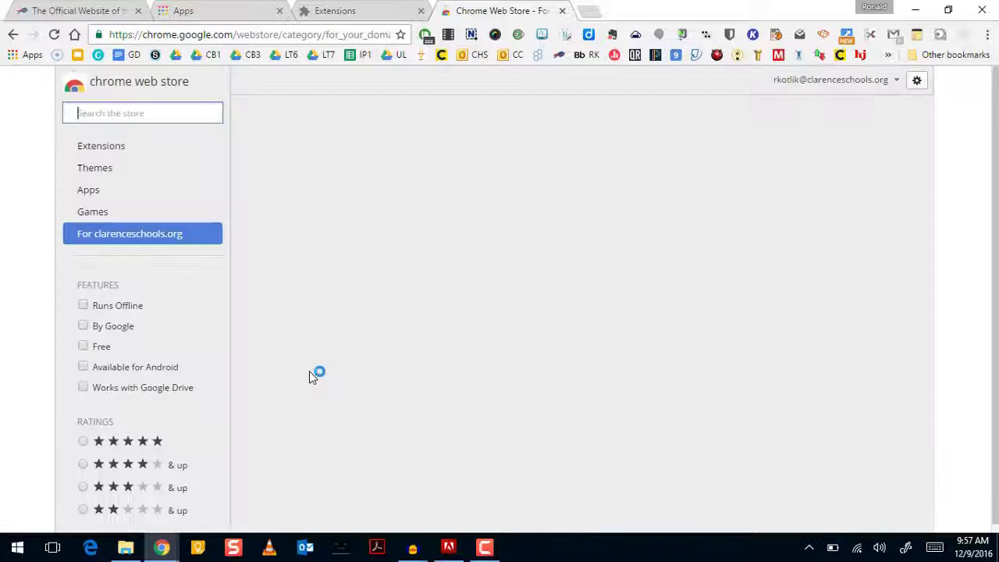
pyautogui.click(84, 194)
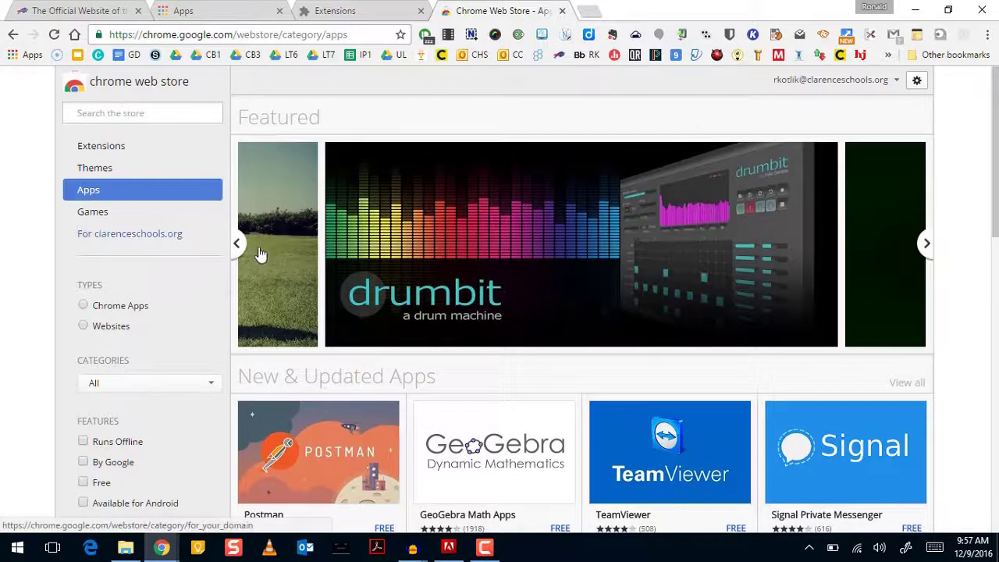
# - Filter the store's apps by the Education category and browse its sections down to College Essentials
pyautogui.scroll(-2, 312, 257)
pyautogui.click(215, 215)
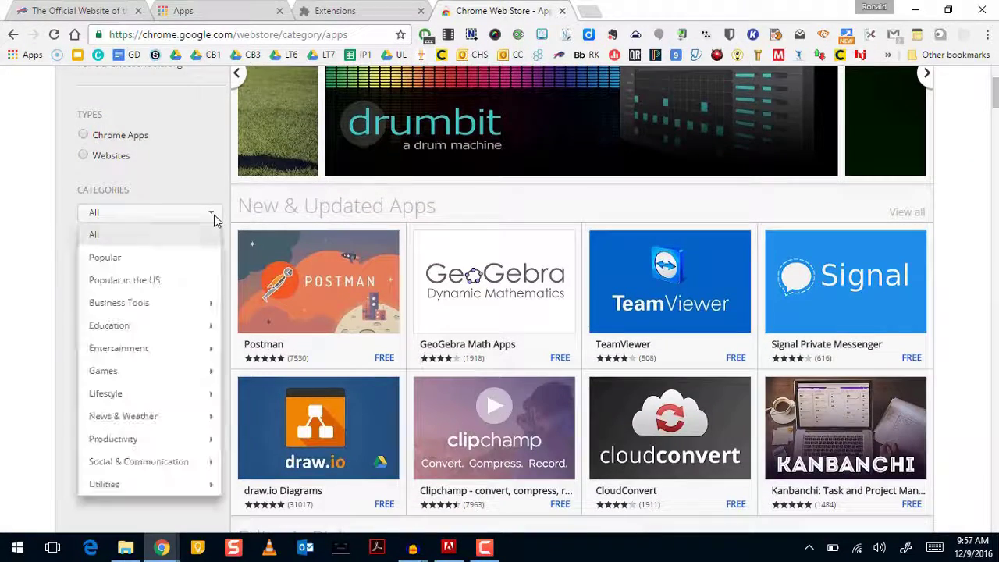
pyautogui.click(157, 334)
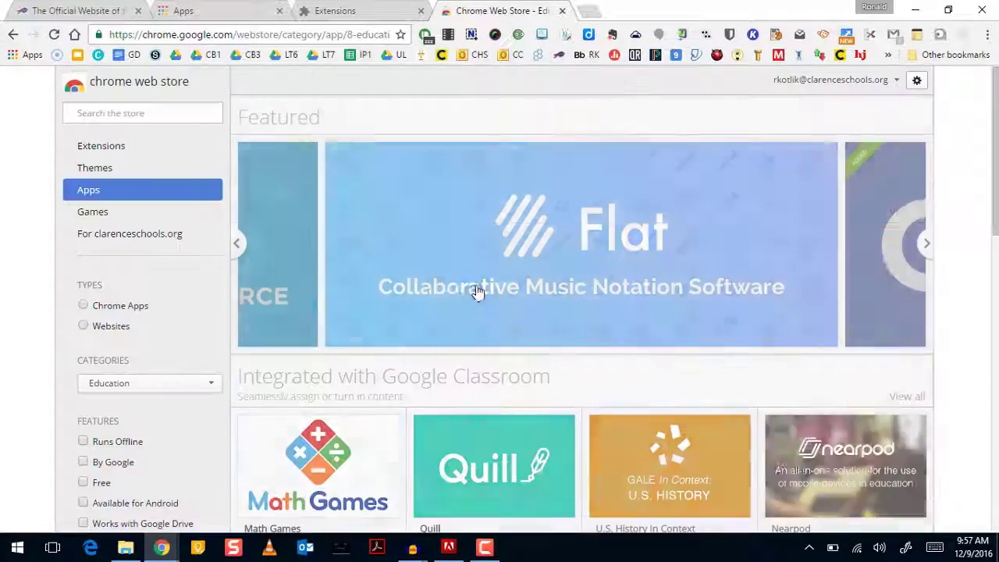
pyautogui.scroll(-2, 476, 289)
pyautogui.scroll(-5, 480, 291)
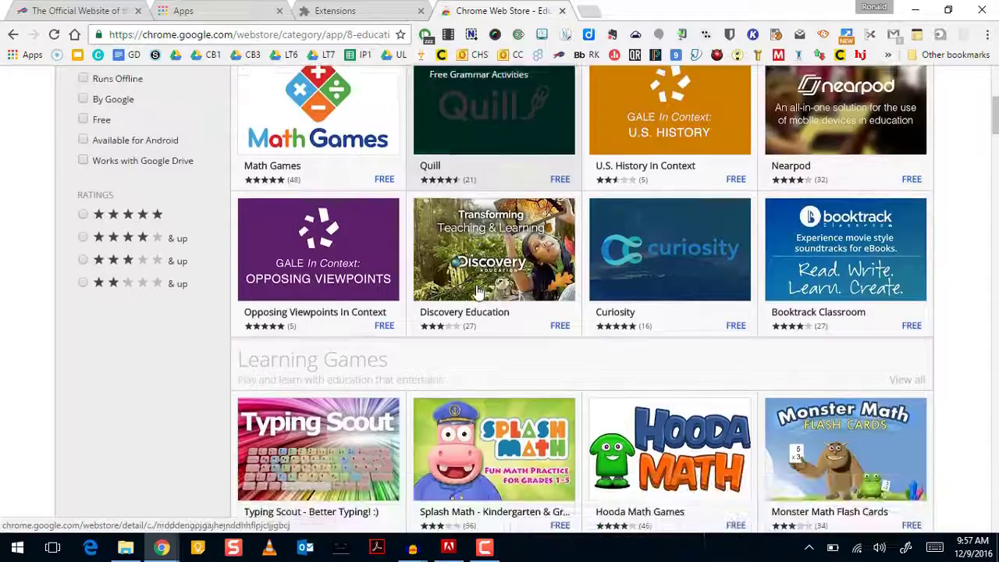
pyautogui.scroll(-8, 479, 291)
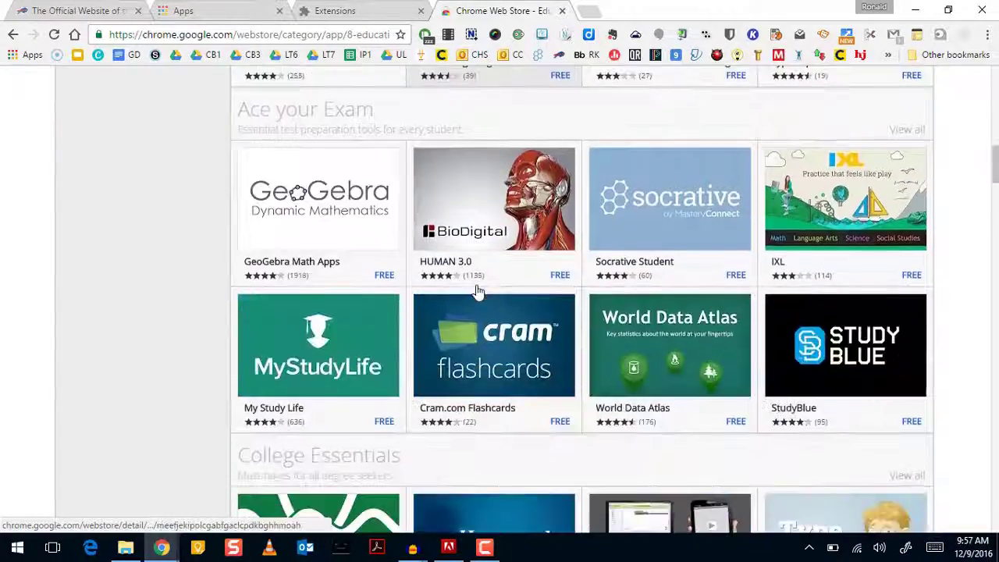
# - Leave the store's Education apps, return to the open Extensions page and show Chrome's Settings there
pyautogui.scroll(3, 479, 291)
pyautogui.scroll(10, 479, 291)
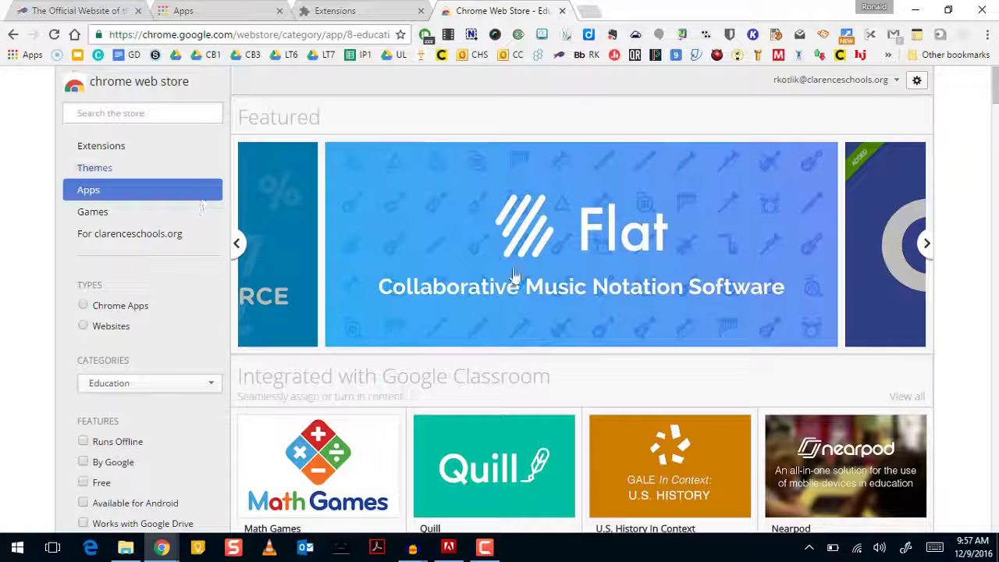
pyautogui.click(361, 16)
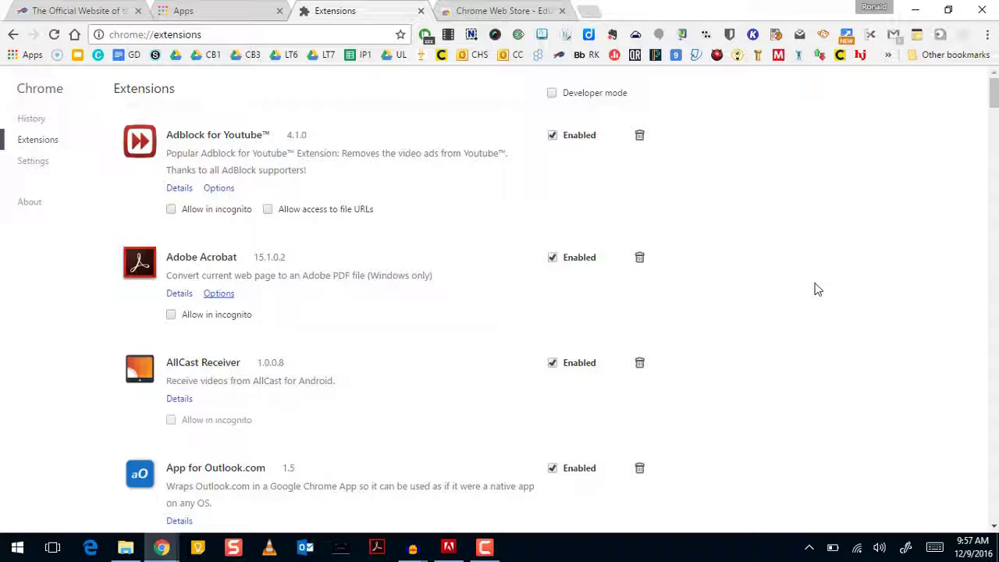
pyautogui.click(32, 160)
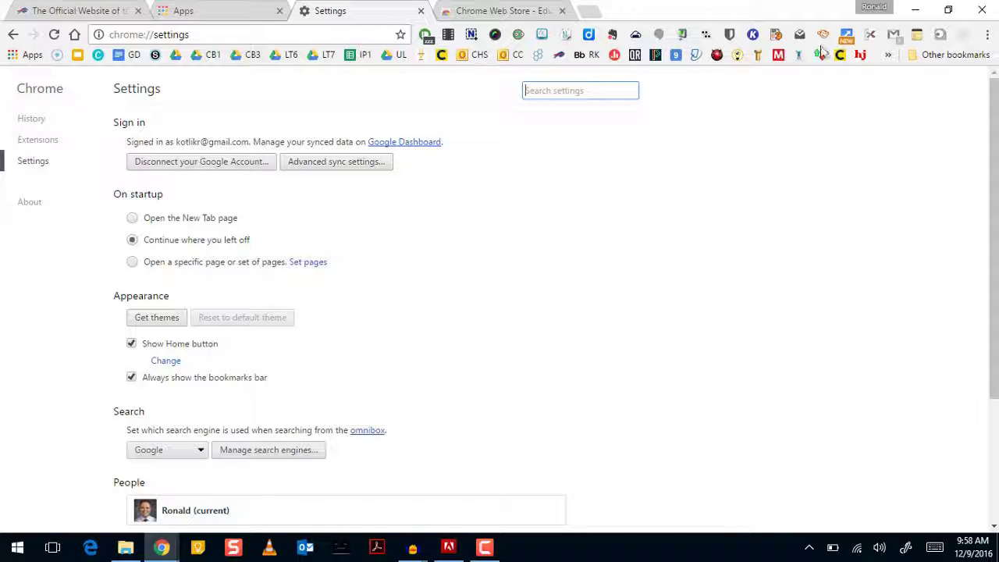
# - Show the installed apps page in place of Settings and view the Chrome profile options for switching person, ending on the earlier apps page
pyautogui.click(18, 58)
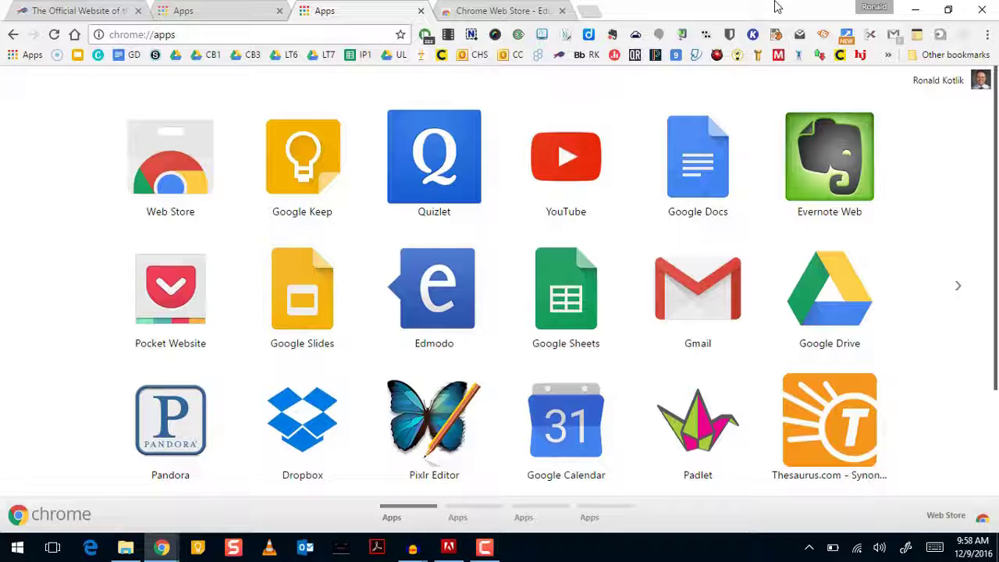
pyautogui.click(874, 8)
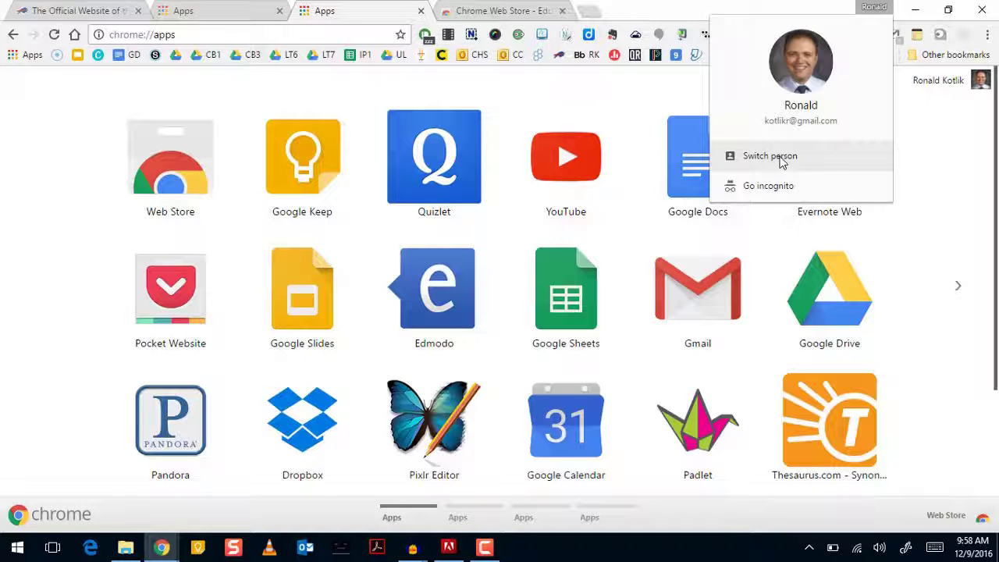
pyautogui.click(631, 99)
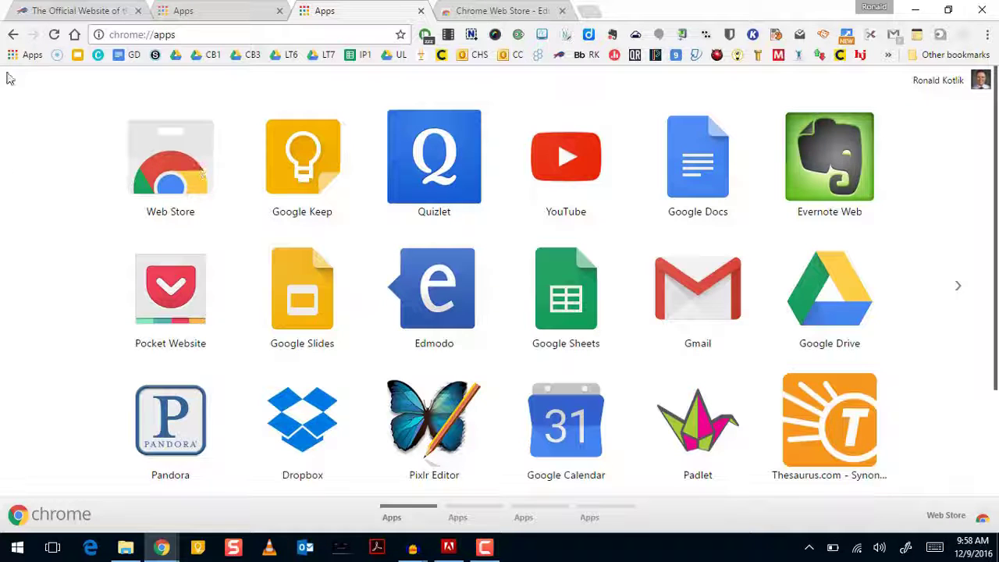
pyautogui.click(192, 9)
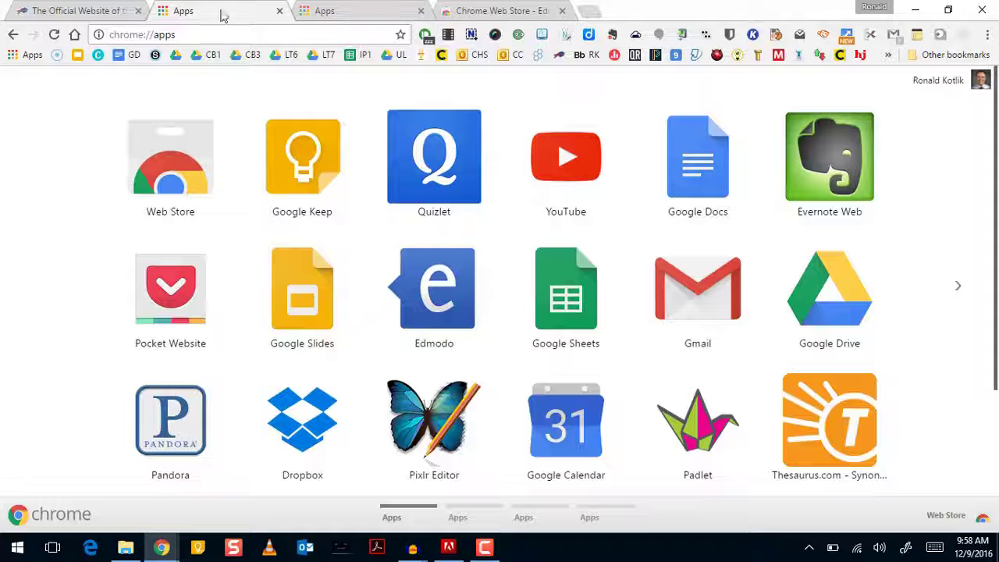
# - Search the Chrome Web Store for "lucid press"
pyautogui.click(473, 16)
pyautogui.click(138, 111)
pyautogui.write('lucid')
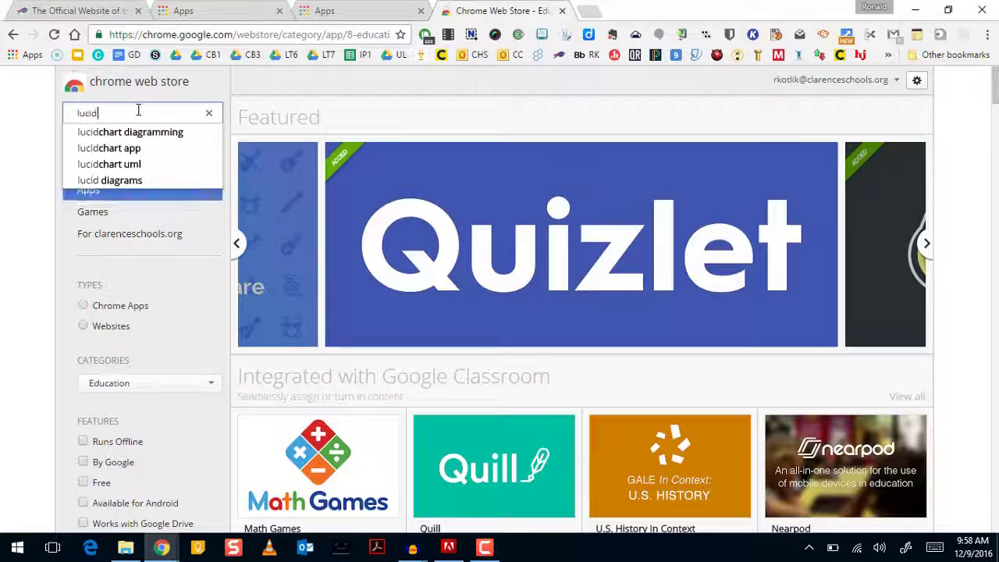
pyautogui.write(' press')
pyautogui.press('Return')
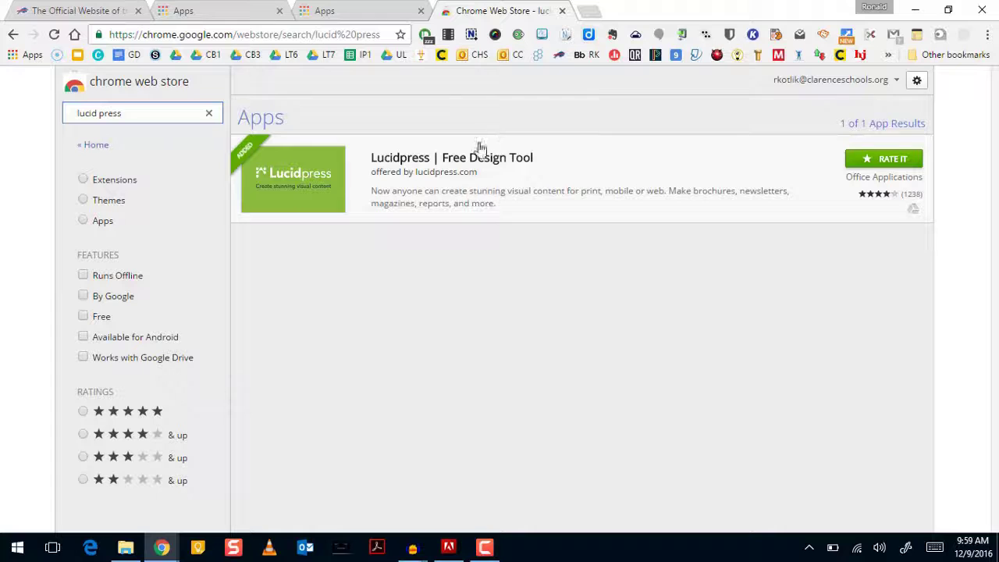
# - Open the Lucidpress documents page in a new tab and open the HIS 274 Shirt 2016-2017 document
pyautogui.click(591, 11)
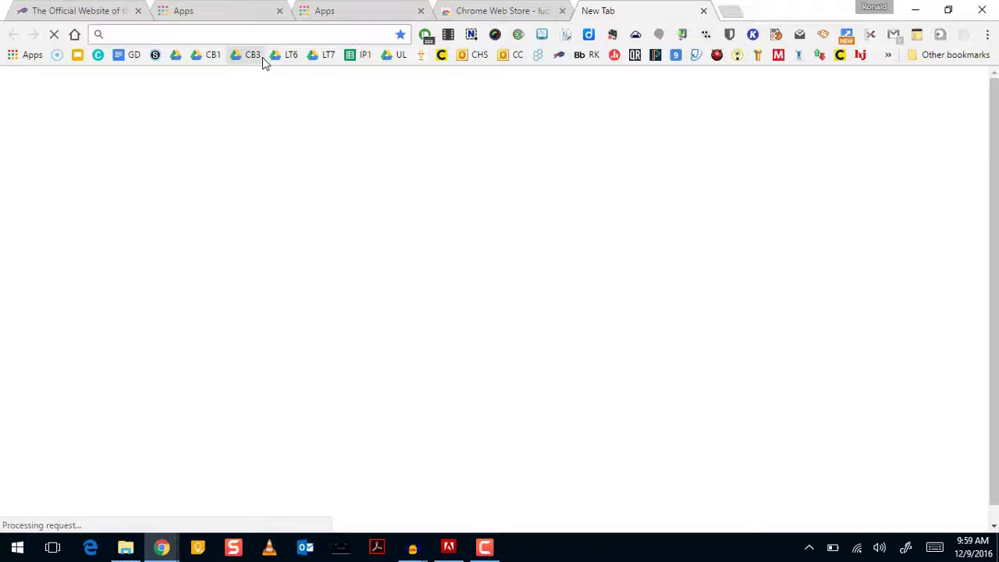
pyautogui.write('luc')
pyautogui.click(262, 59)
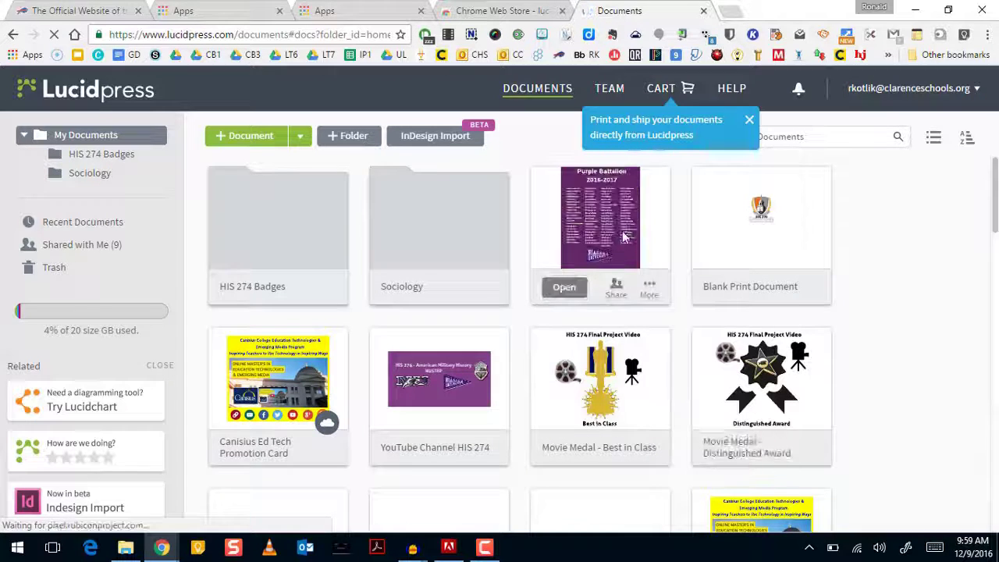
pyautogui.click(564, 290)
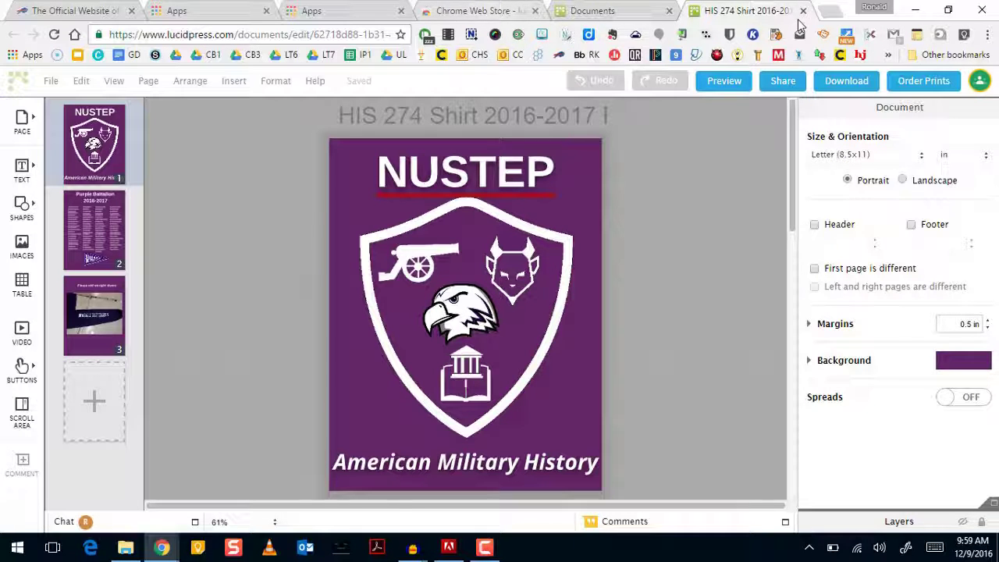
# - Search Google for "lucid chart" in a new tab
pyautogui.click(832, 11)
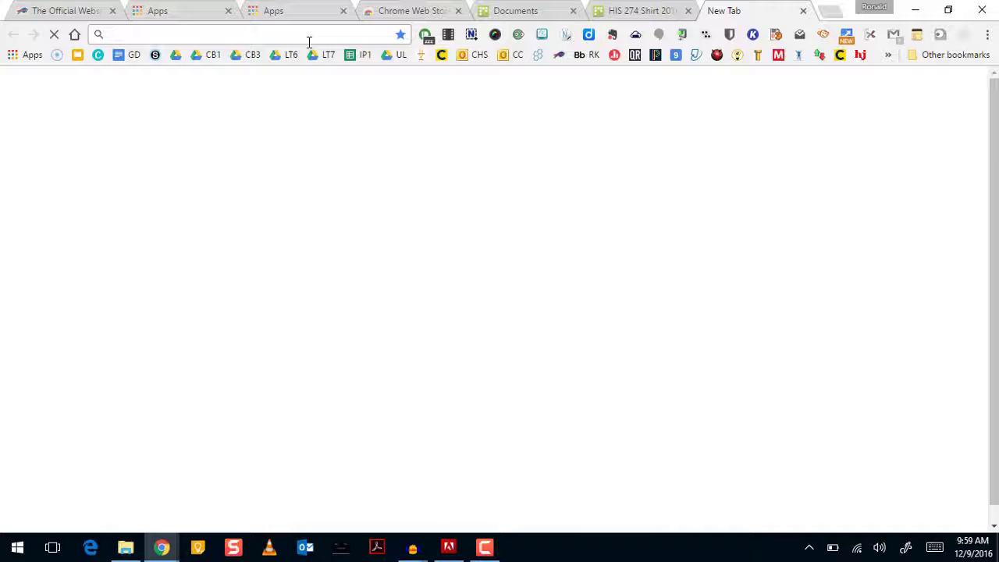
pyautogui.write('luci')
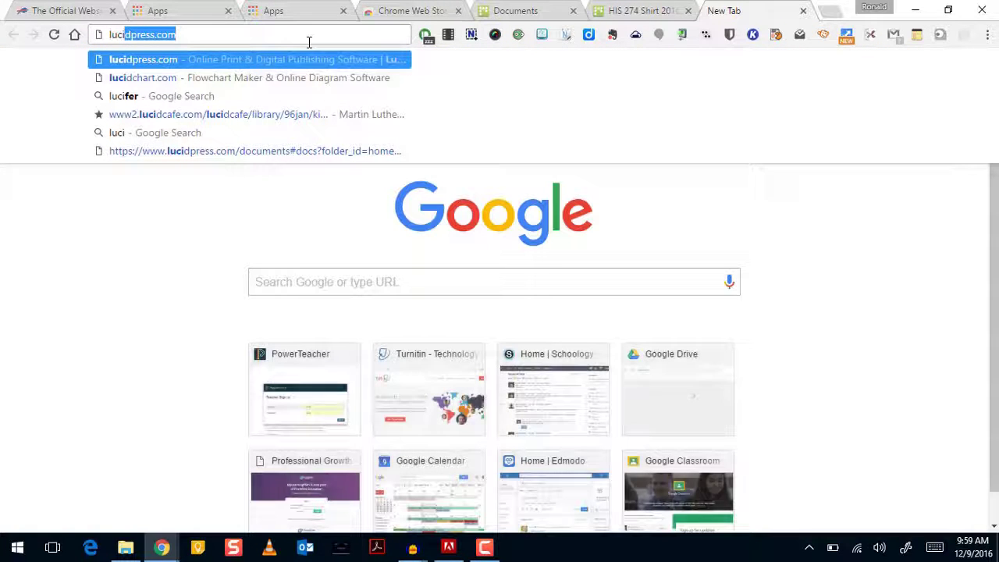
pyautogui.write('d c')
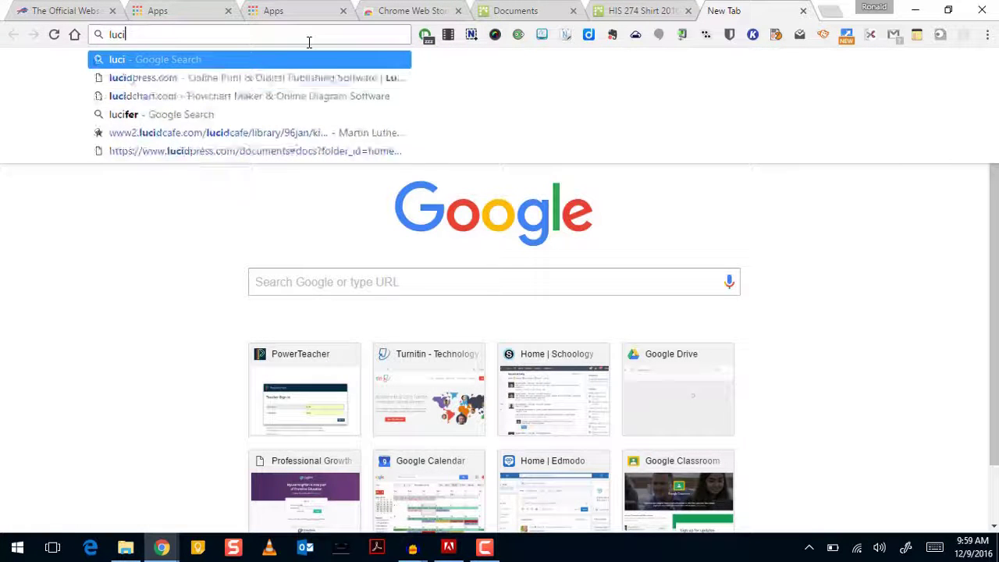
pyautogui.write('hart')
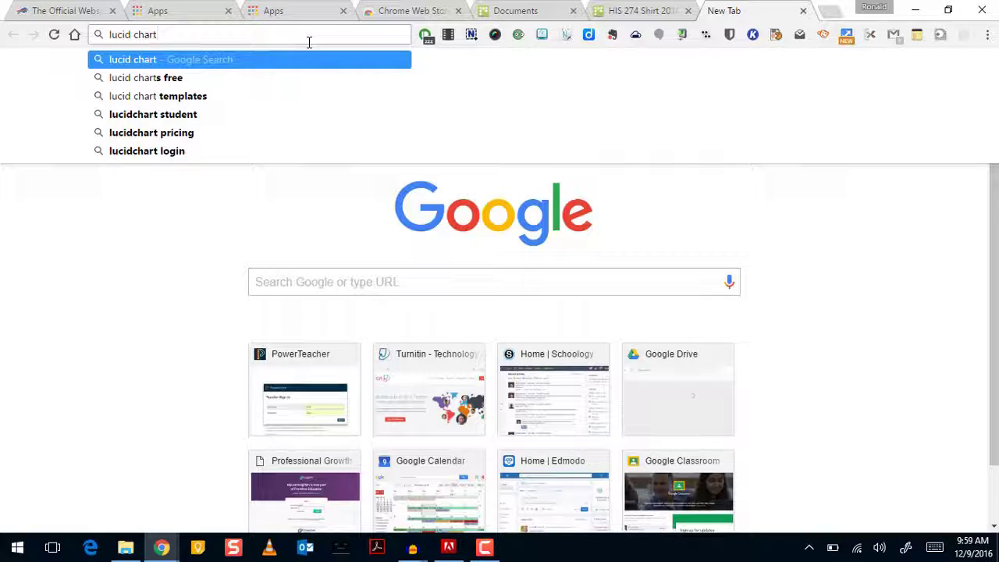
pyautogui.press('Return')
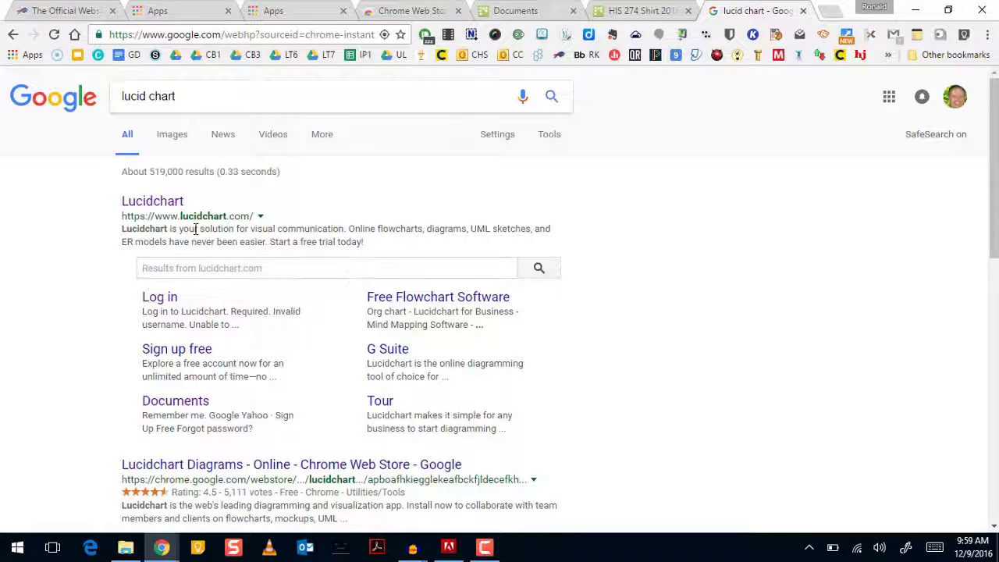
# - Open the Lucidchart website from the search results and look through its list of documents
pyautogui.click(160, 202)
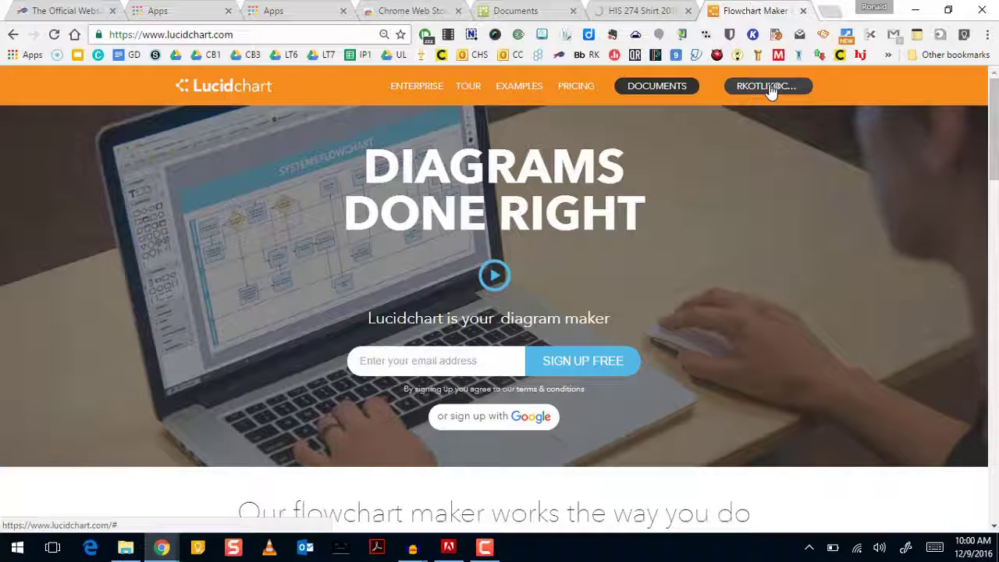
pyautogui.click(660, 89)
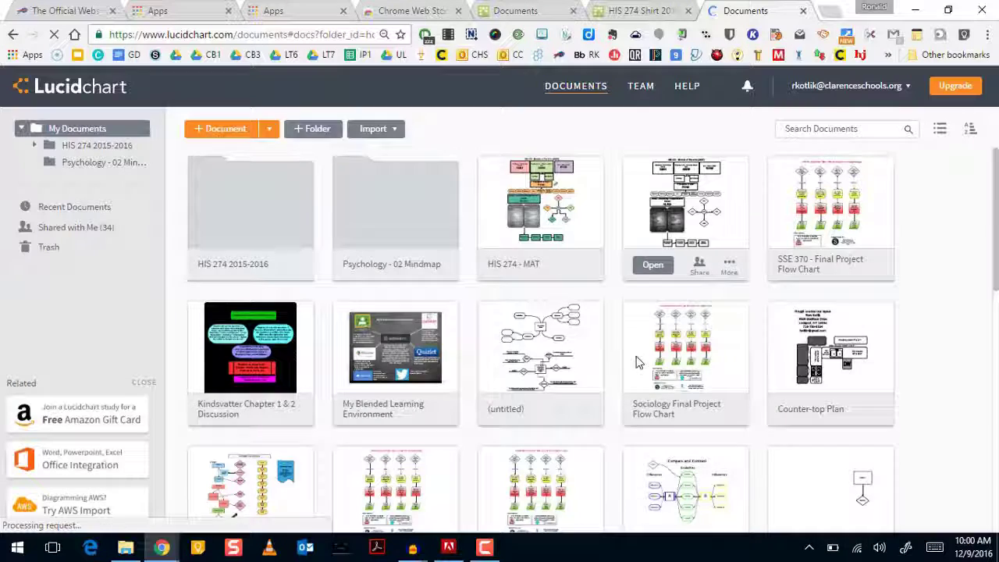
pyautogui.scroll(-2, 636, 363)
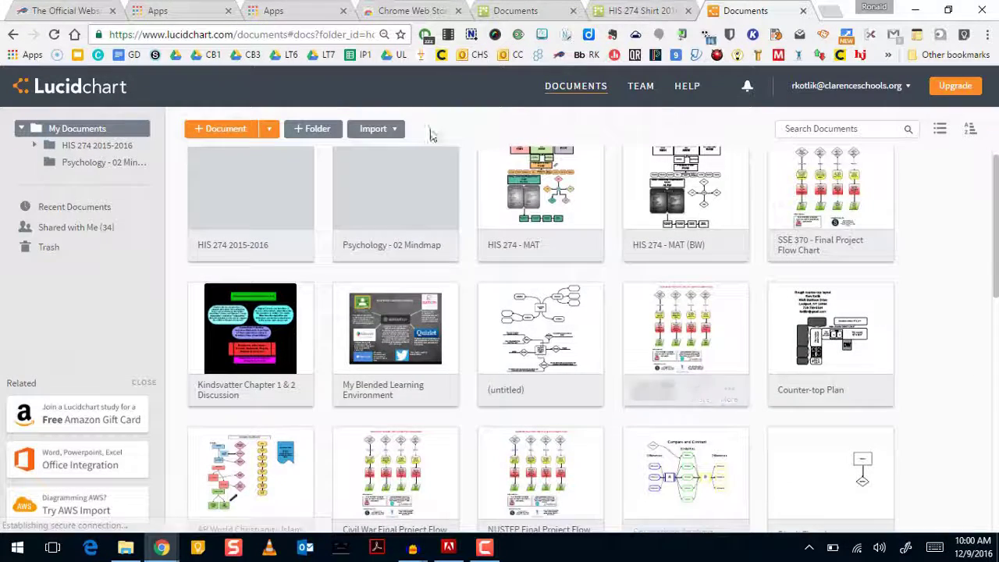
# - Revisit the installed apps page, and open Google Drive in a new tab through Google's own apps launcher
pyautogui.click(273, 14)
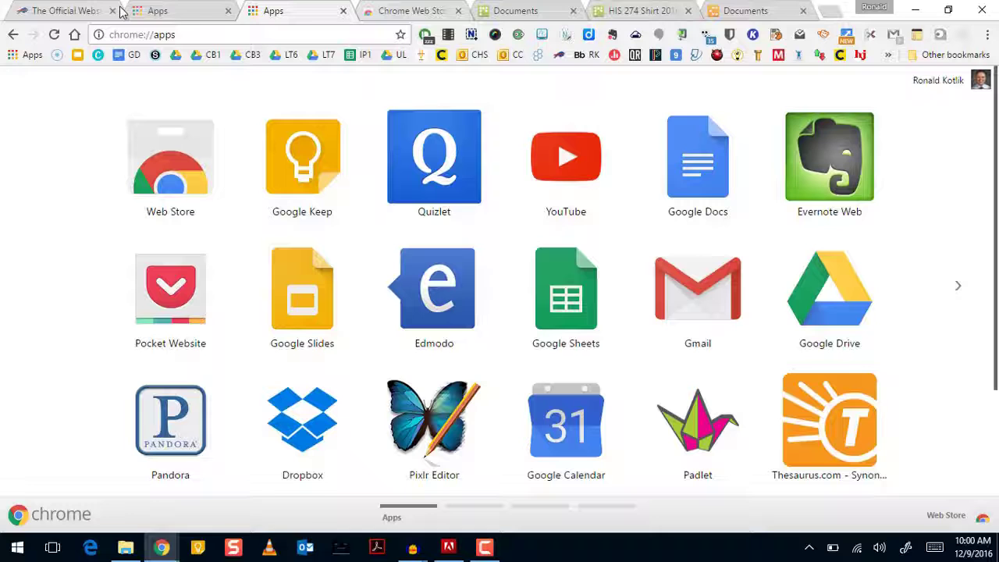
pyautogui.click(830, 12)
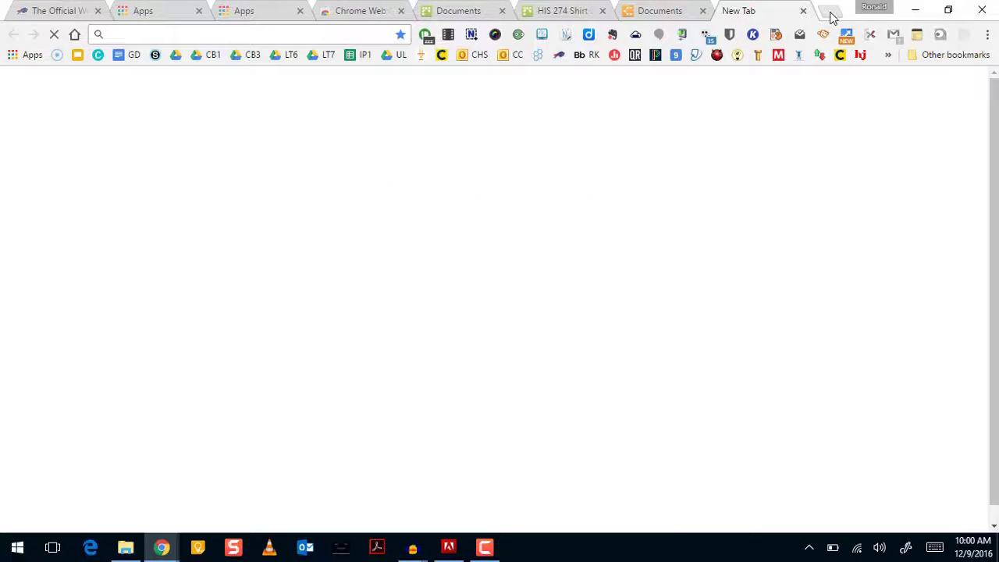
pyautogui.click(900, 87)
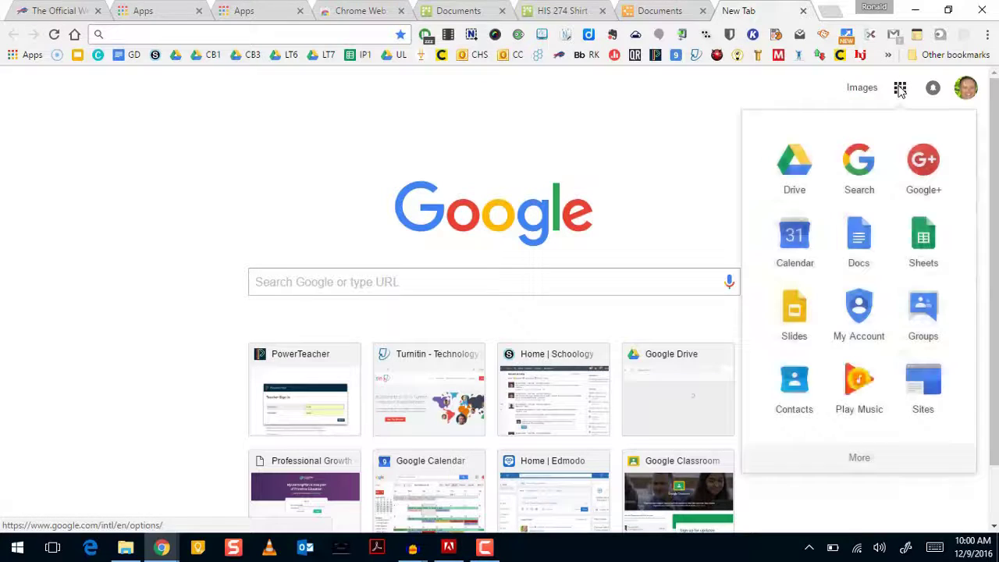
pyautogui.click(803, 168)
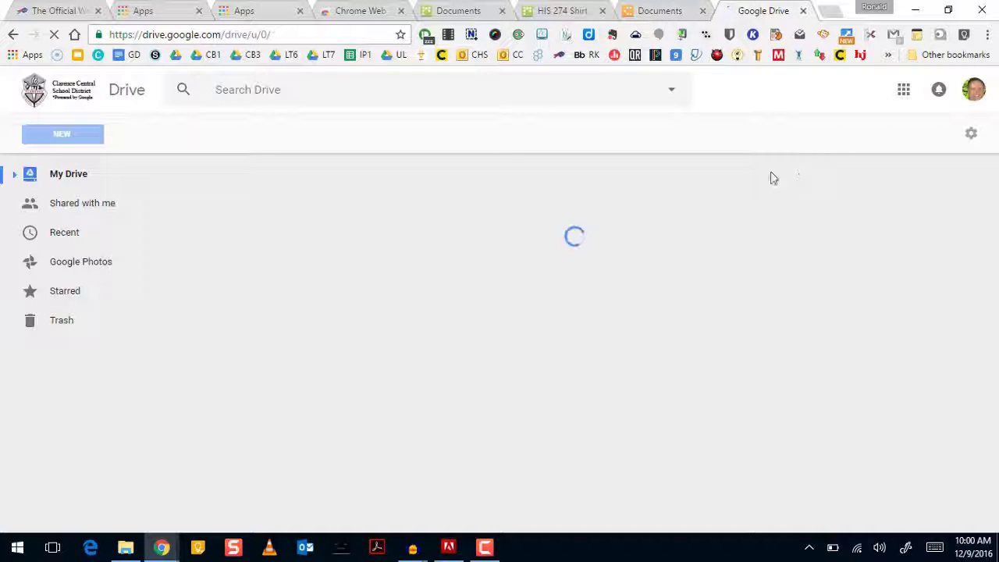
# - Look through the additional file types that can be created in Drive and open the option to connect more apps
pyautogui.click(63, 134)
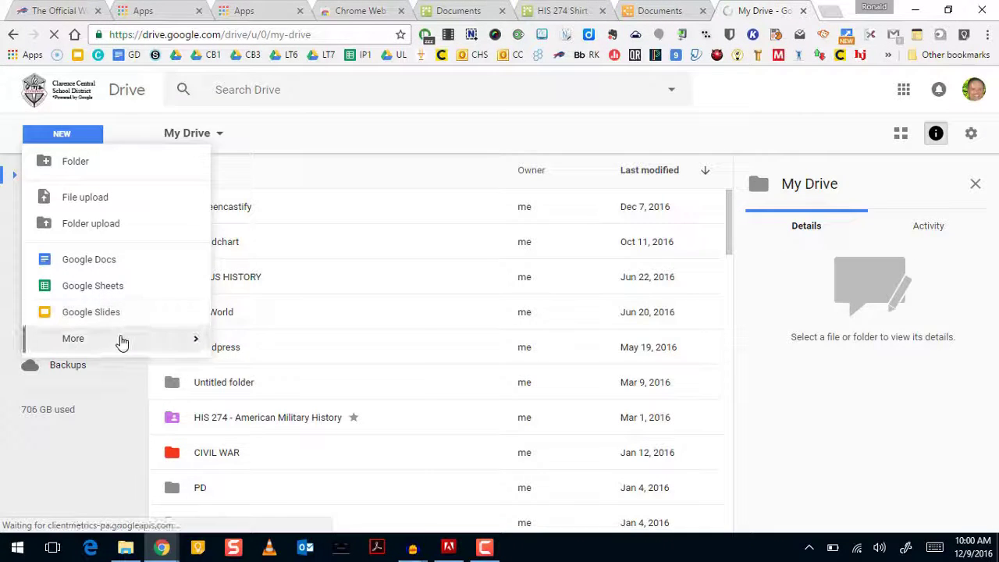
pyautogui.moveTo(123, 342)
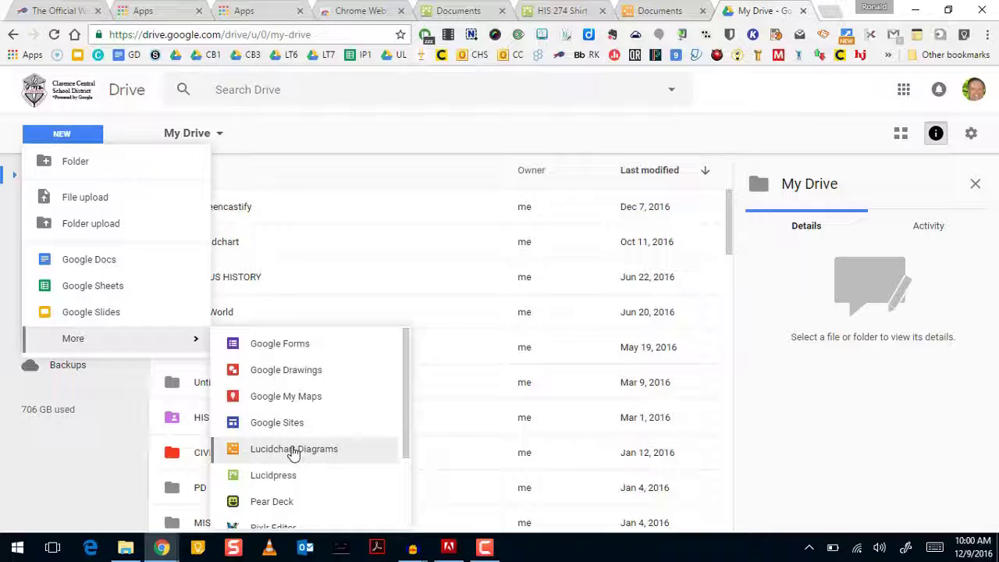
pyautogui.scroll(-2, 293, 453)
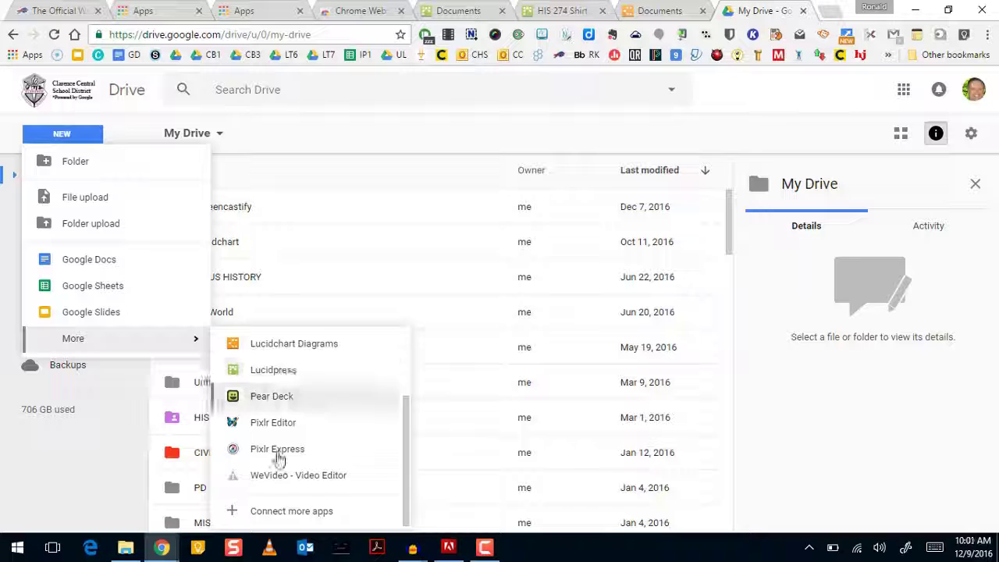
pyautogui.click(279, 511)
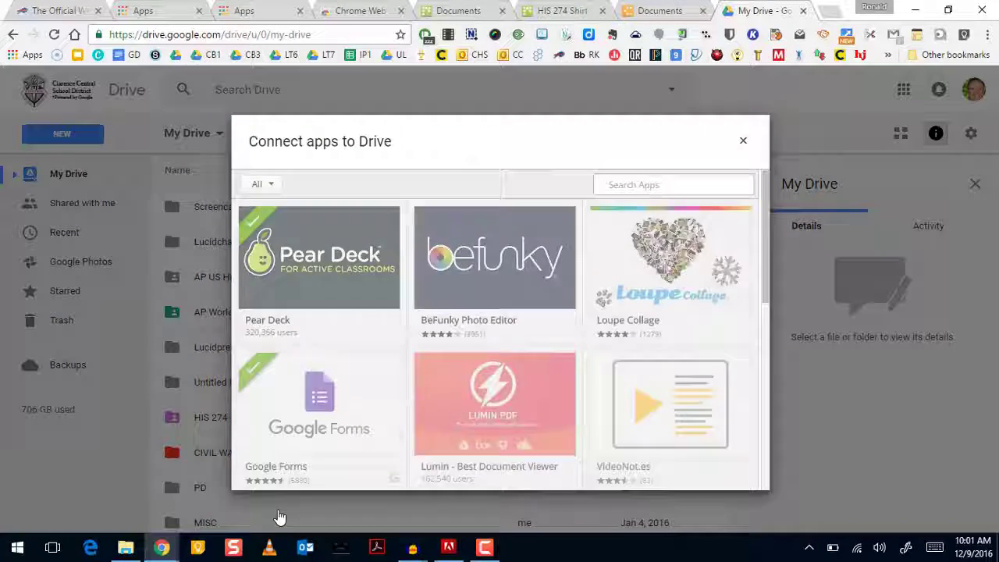
# - Browse the apps that can be connected to Drive and close the list
pyautogui.scroll(-2, 511, 337)
pyautogui.scroll(-8, 512, 337)
pyautogui.scroll(-8, 511, 337)
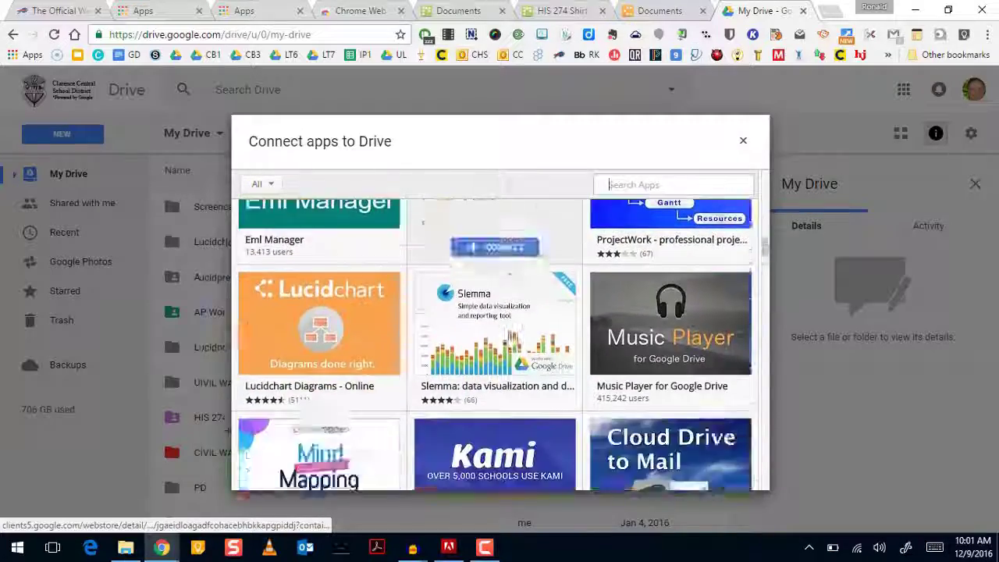
pyautogui.scroll(-10, 511, 337)
pyautogui.scroll(-8, 511, 337)
pyautogui.scroll(-5, 511, 337)
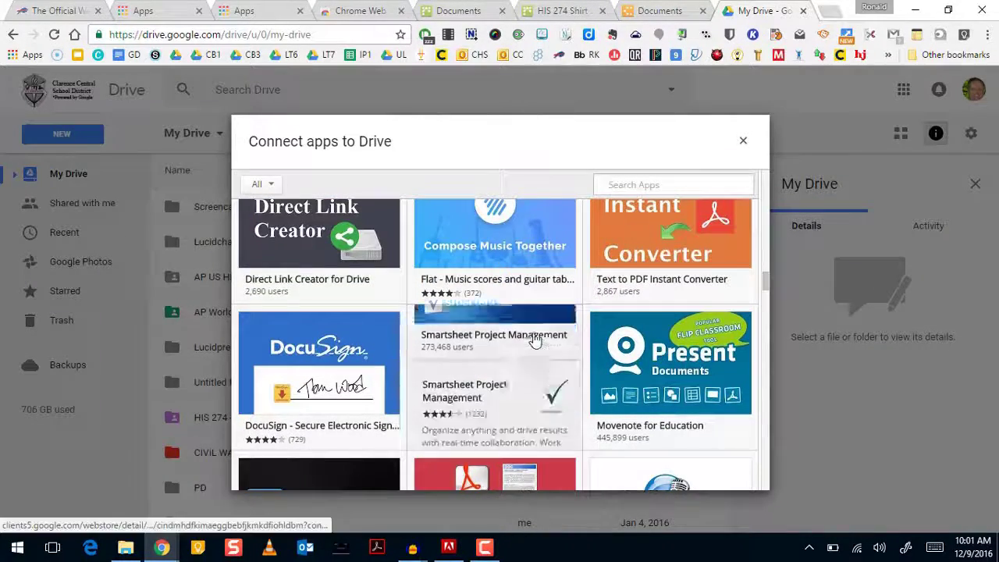
pyautogui.scroll(-15, 534, 340)
pyautogui.moveTo(535, 339)
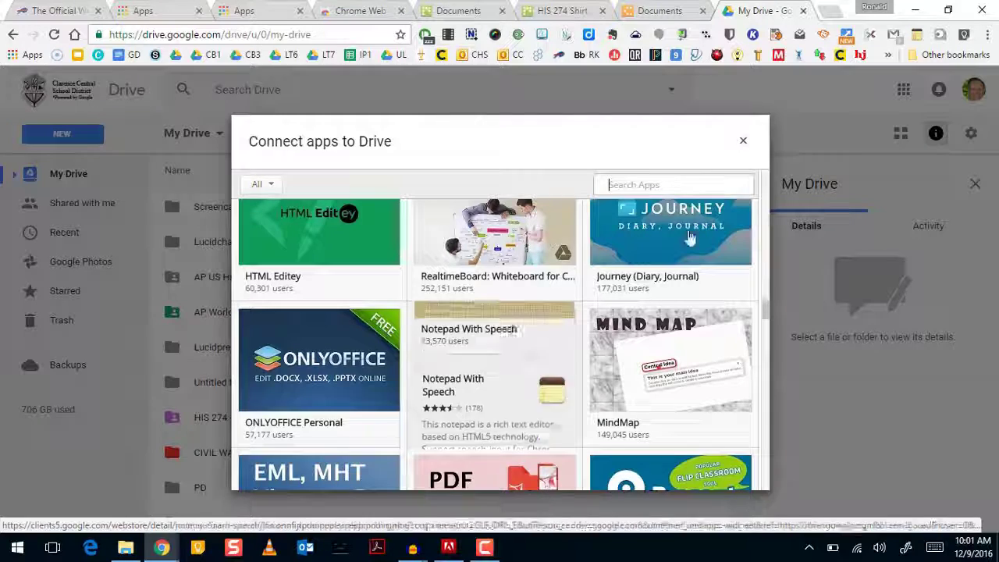
pyautogui.click(743, 140)
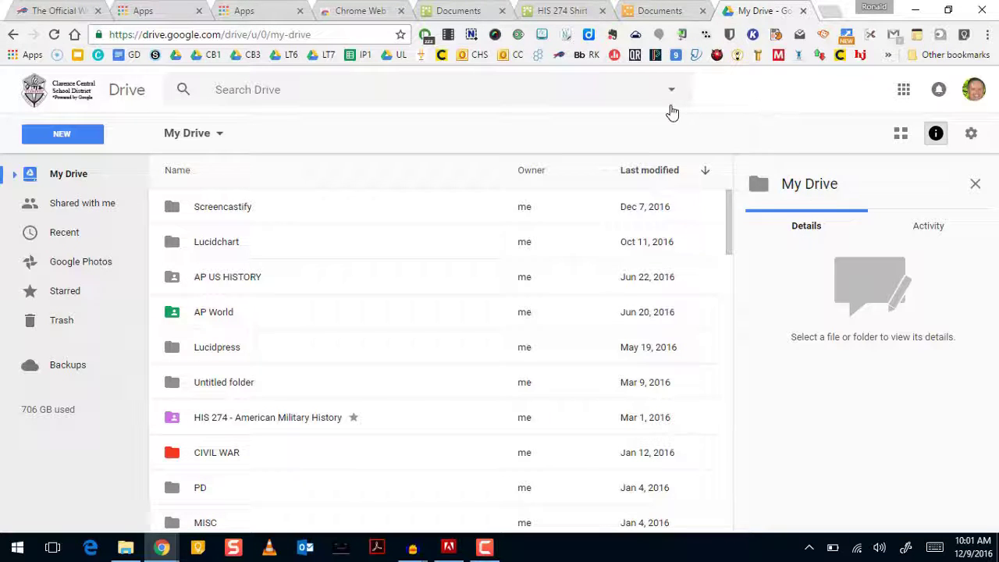
# - Look through the saved tab sessions in the session manager extension and open the session "Constitution Slavery Debate - 07"
pyautogui.click(636, 37)
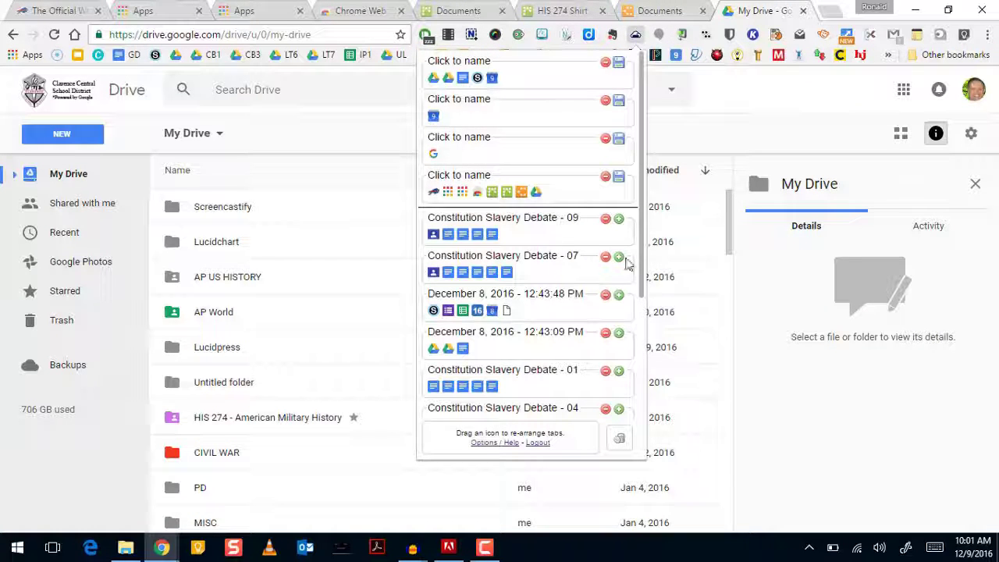
pyautogui.moveTo(643, 271); pyautogui.dragTo(644, 312)
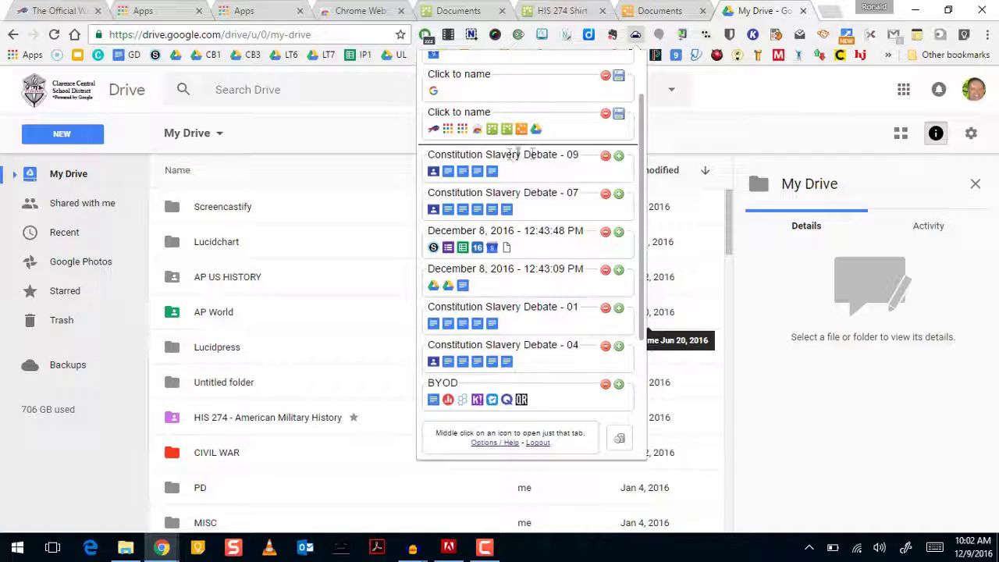
pyautogui.click(618, 195)
pyautogui.click(634, 123)
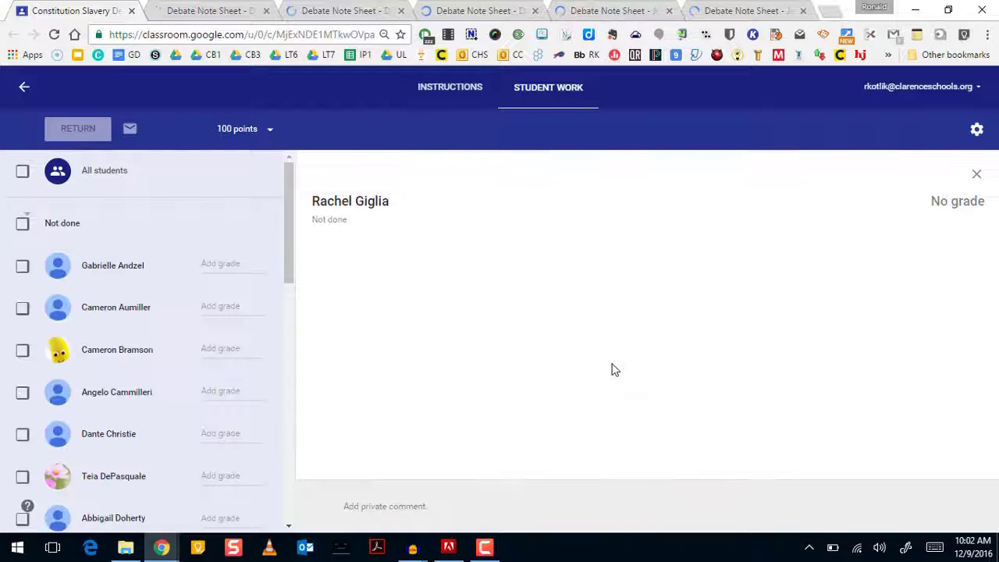
# - View one of the reopened Debate Note Sheet documents and minimize the restored session's window
pyautogui.click(314, 12)
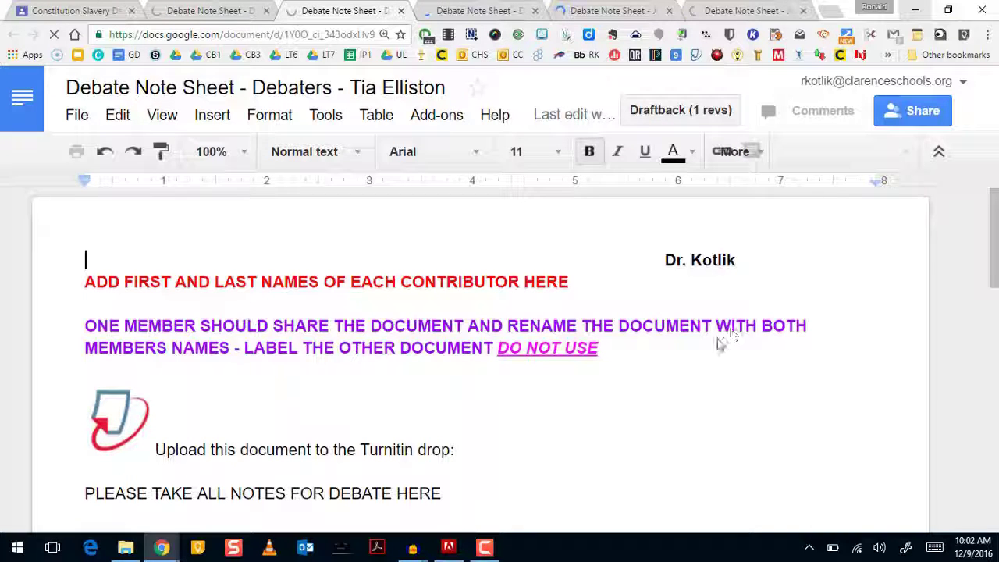
pyautogui.click(920, 16)
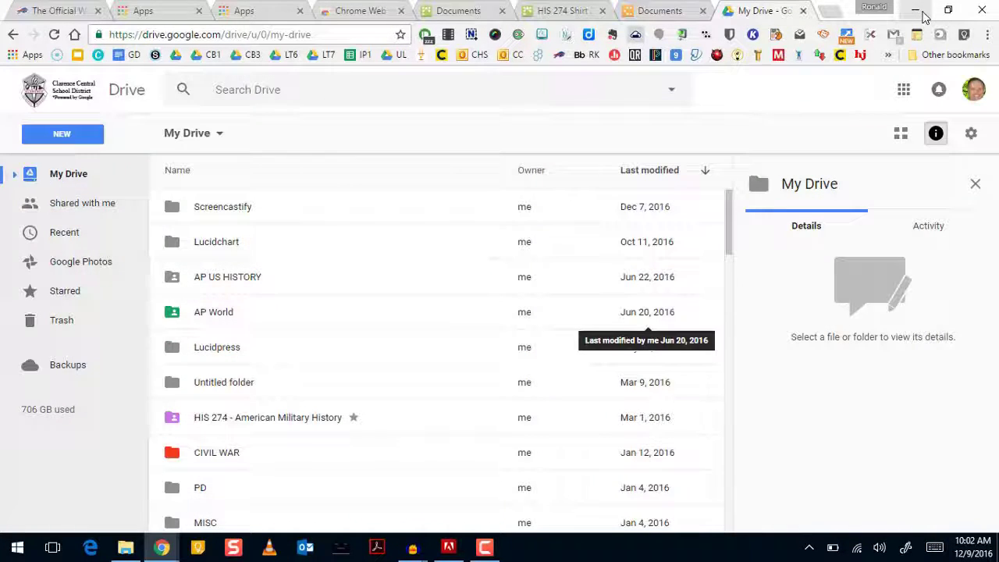
# - Return to the Chrome Web Store, limit the results to extensions, search for "tab cloud" and look through the listings
pyautogui.click(359, 11)
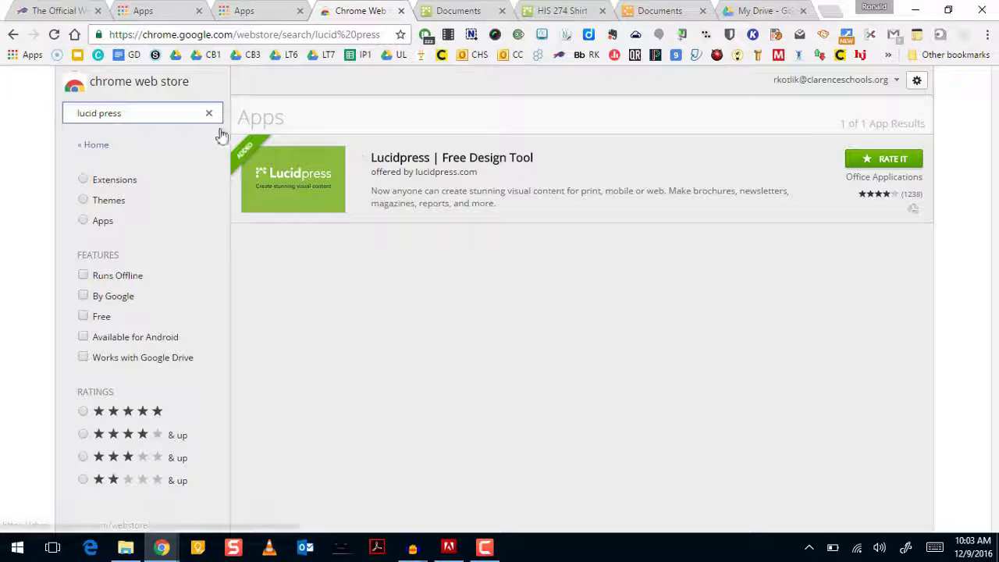
pyautogui.click(100, 181)
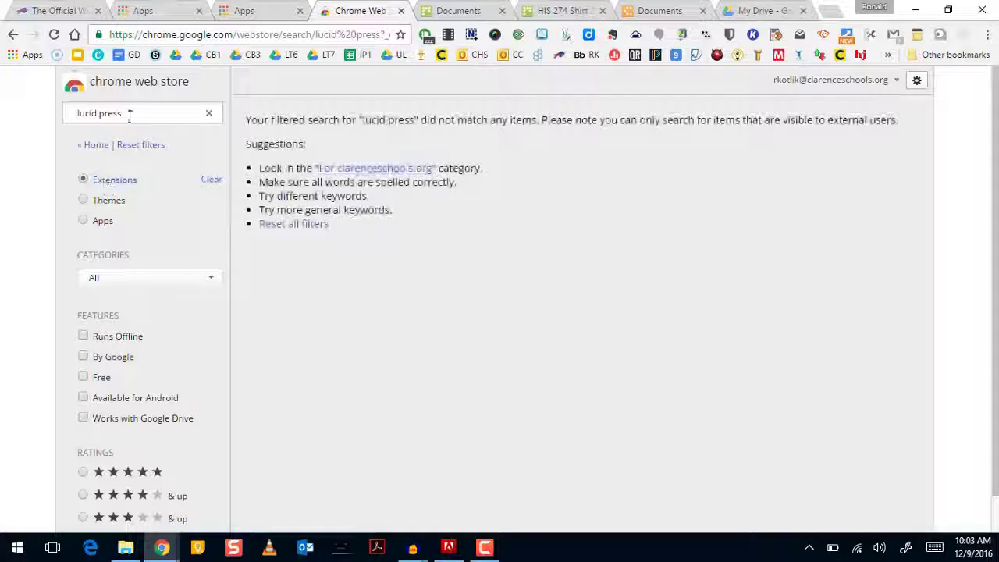
pyautogui.moveTo(95, 112); pyautogui.dragTo(3, 113)
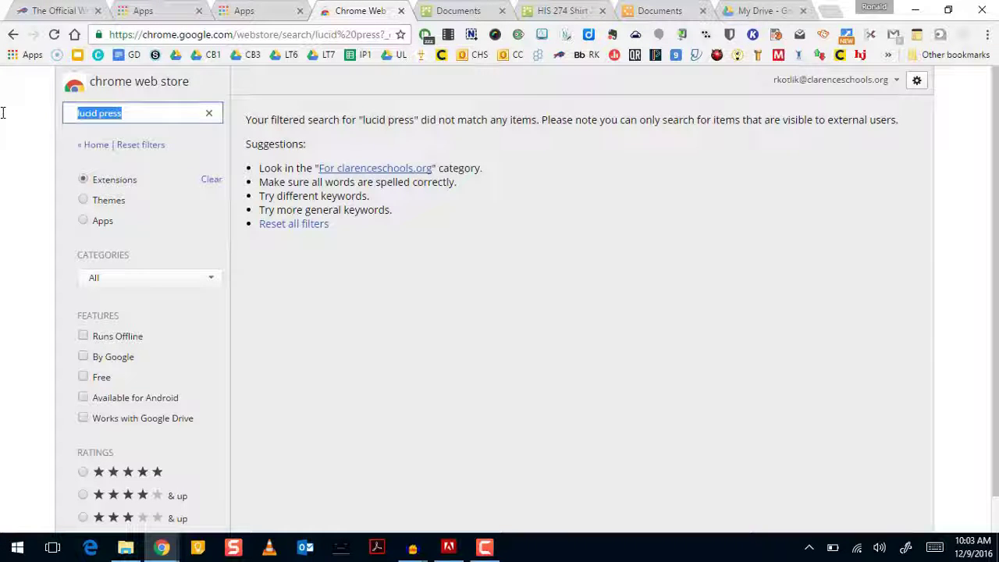
pyautogui.write('tab cloud')
pyautogui.press('Return')
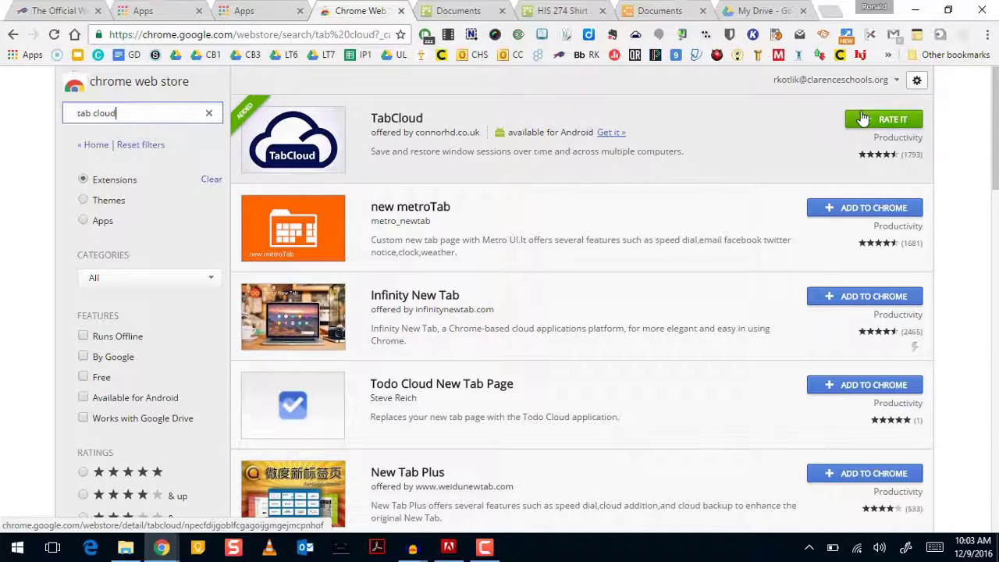
pyautogui.scroll(-2, 632, 343)
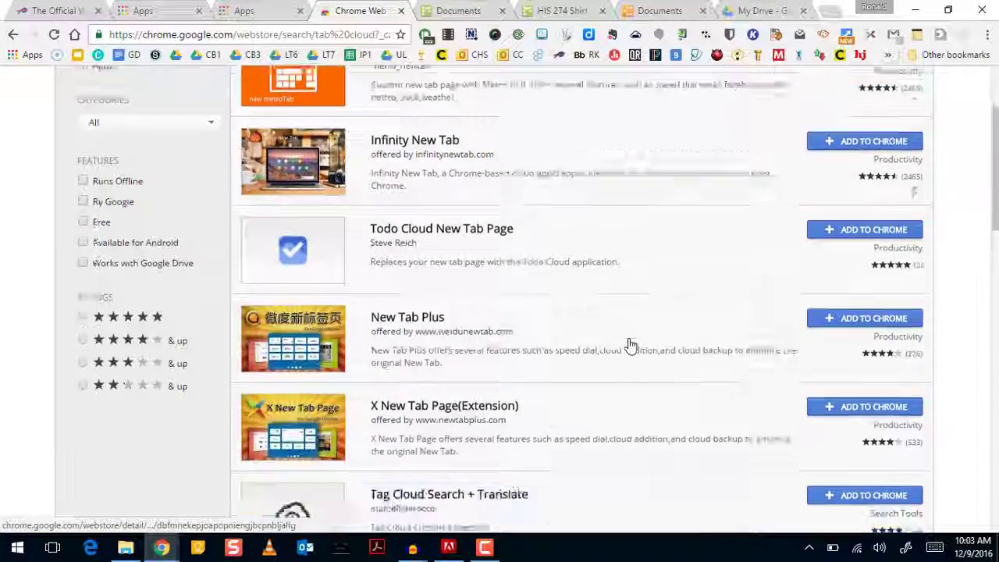
pyautogui.scroll(2, 631, 345)
pyautogui.scroll(-2, 631, 344)
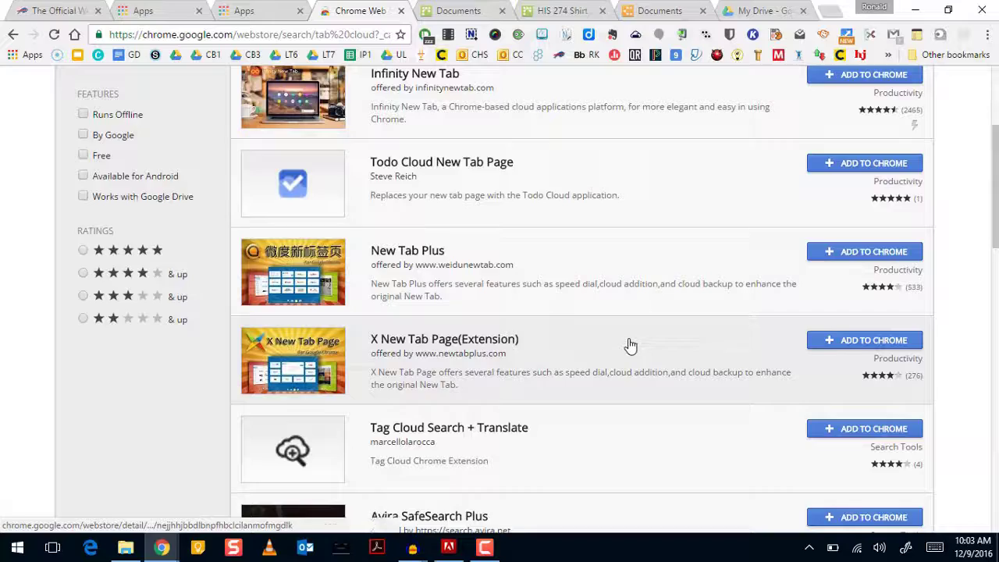
pyautogui.scroll(-3, 632, 344)
pyautogui.scroll(5, 632, 346)
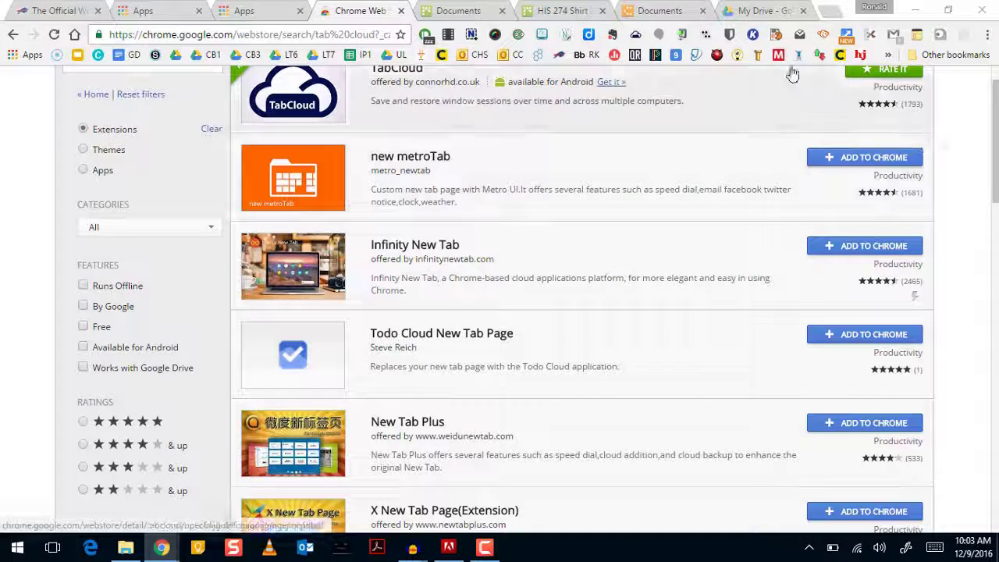
# - Search Google for "G Suite" in a new tab, open the official G Suite site and look through its page
pyautogui.click(827, 12)
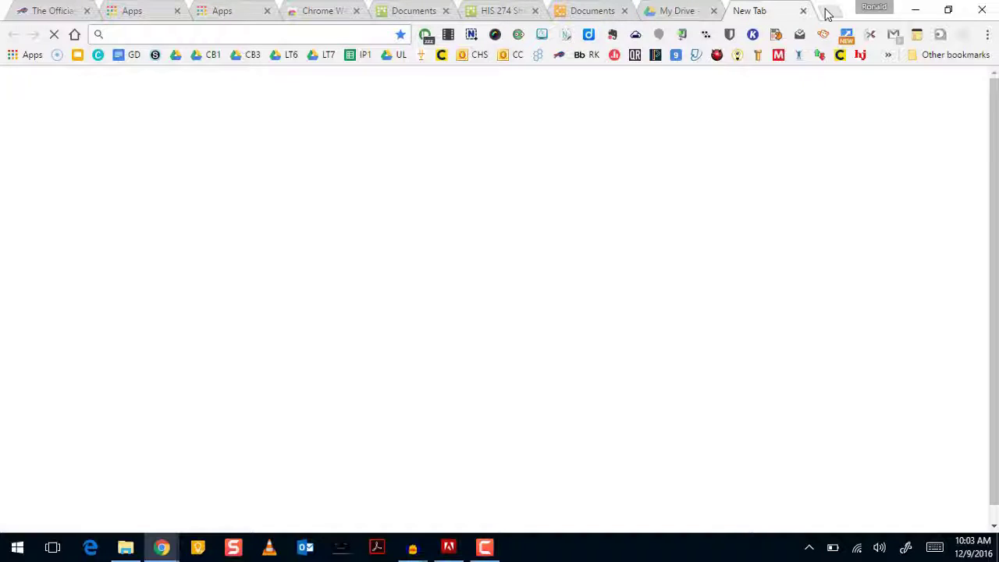
pyautogui.write('G Suite')
pyautogui.press('Return')
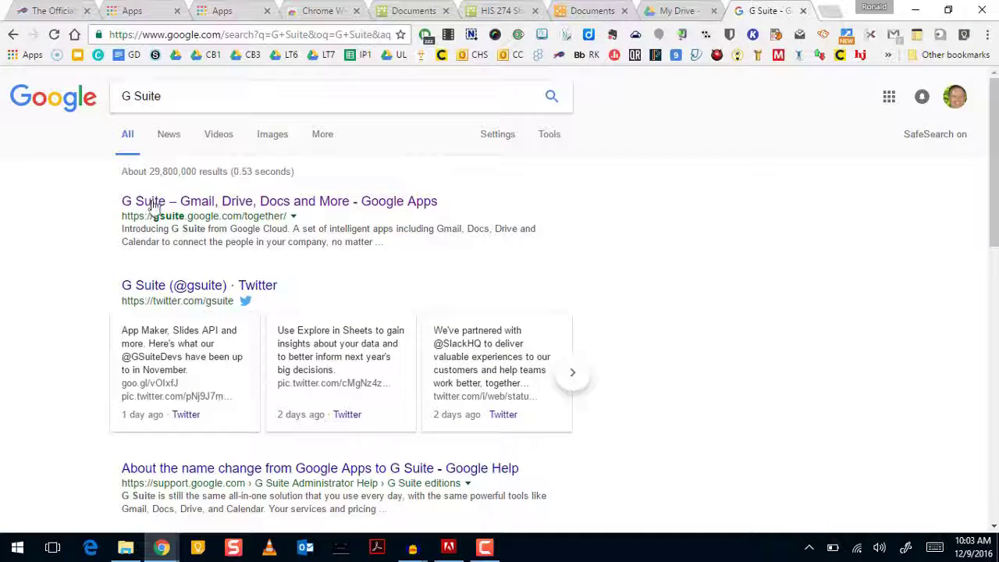
pyautogui.click(154, 205)
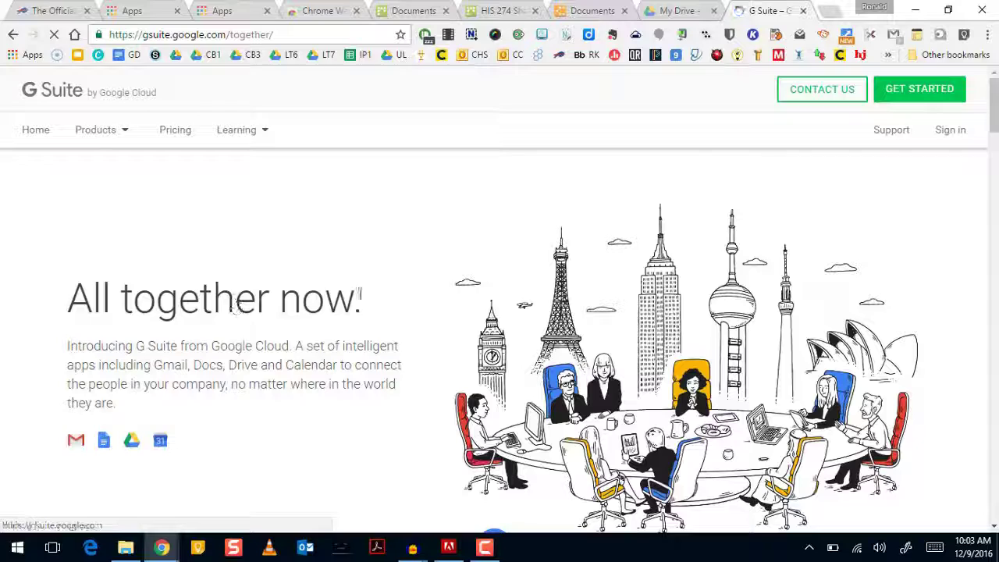
pyautogui.scroll(-3, 425, 210)
pyautogui.scroll(-8, 425, 209)
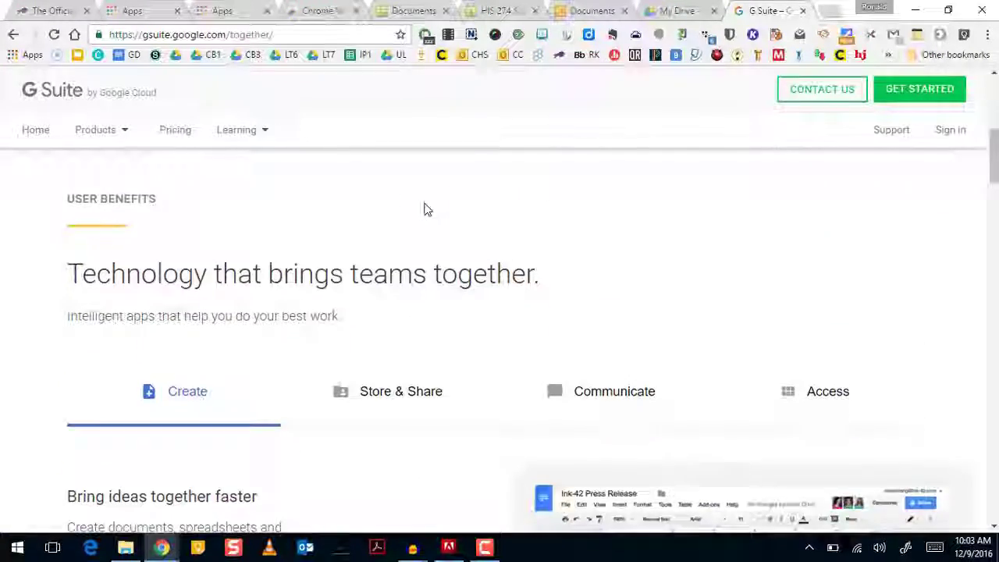
pyautogui.scroll(-8, 426, 209)
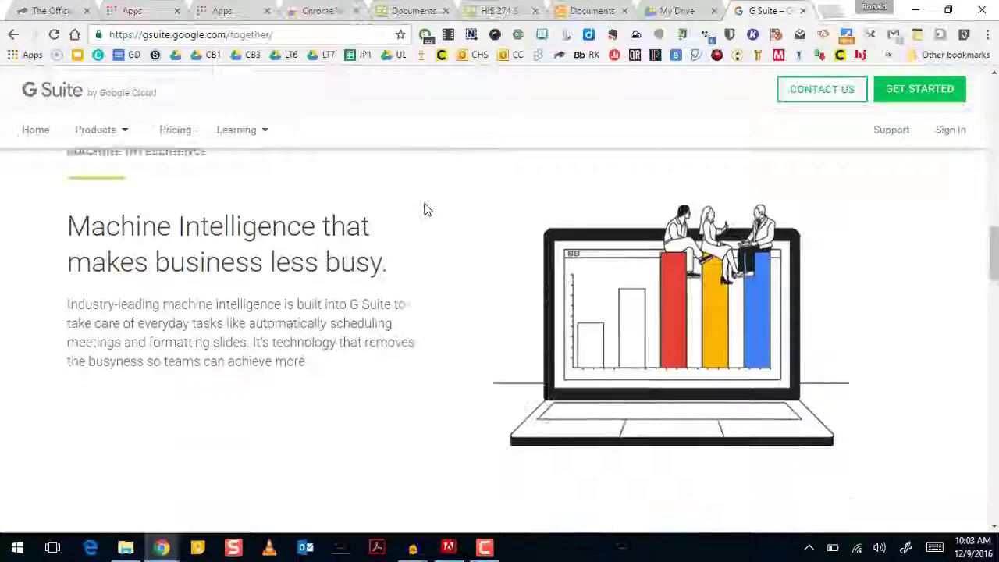
pyautogui.scroll(7, 426, 209)
pyautogui.scroll(9, 425, 209)
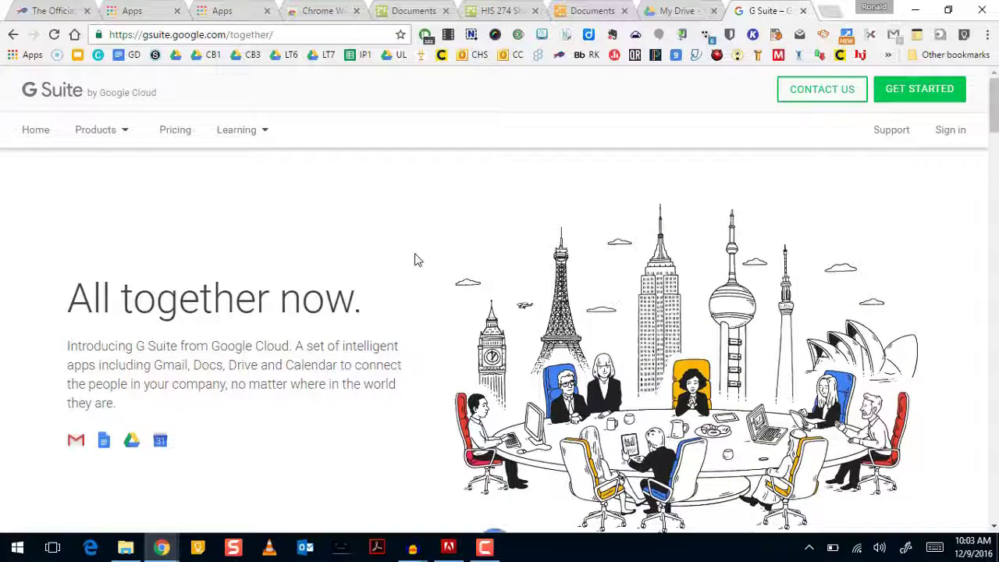